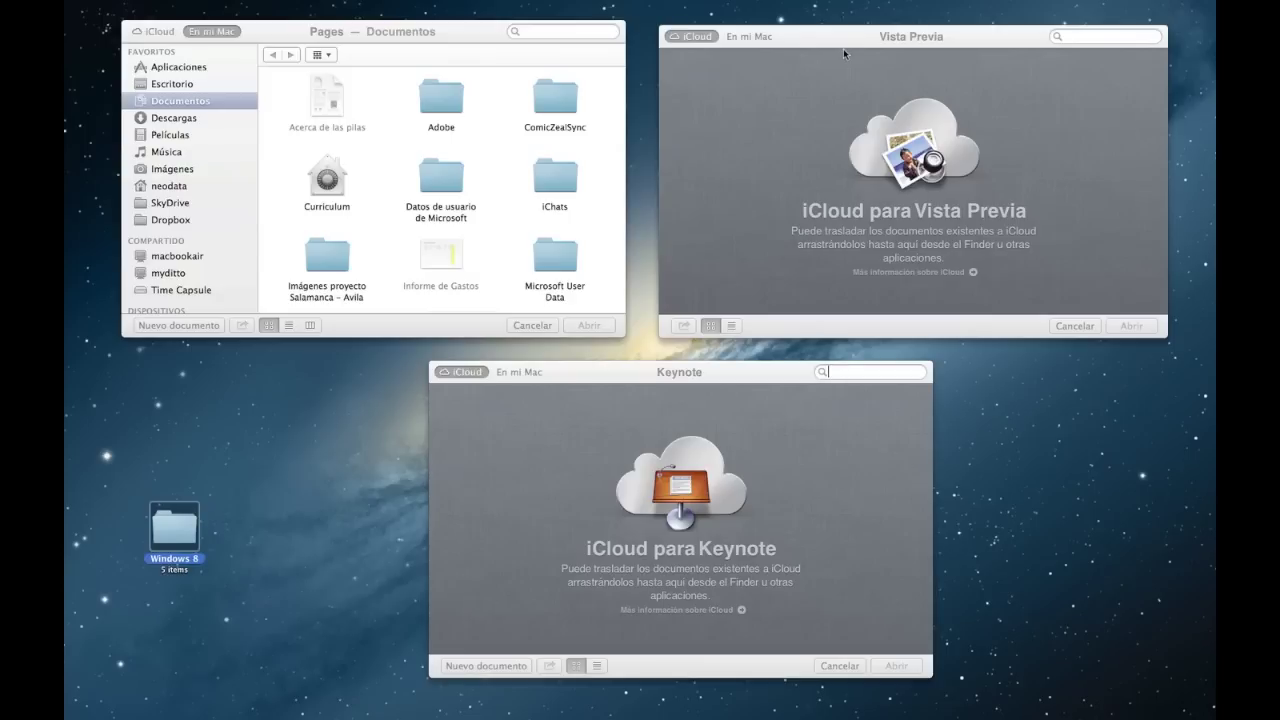
pyautogui.click(829, 86)
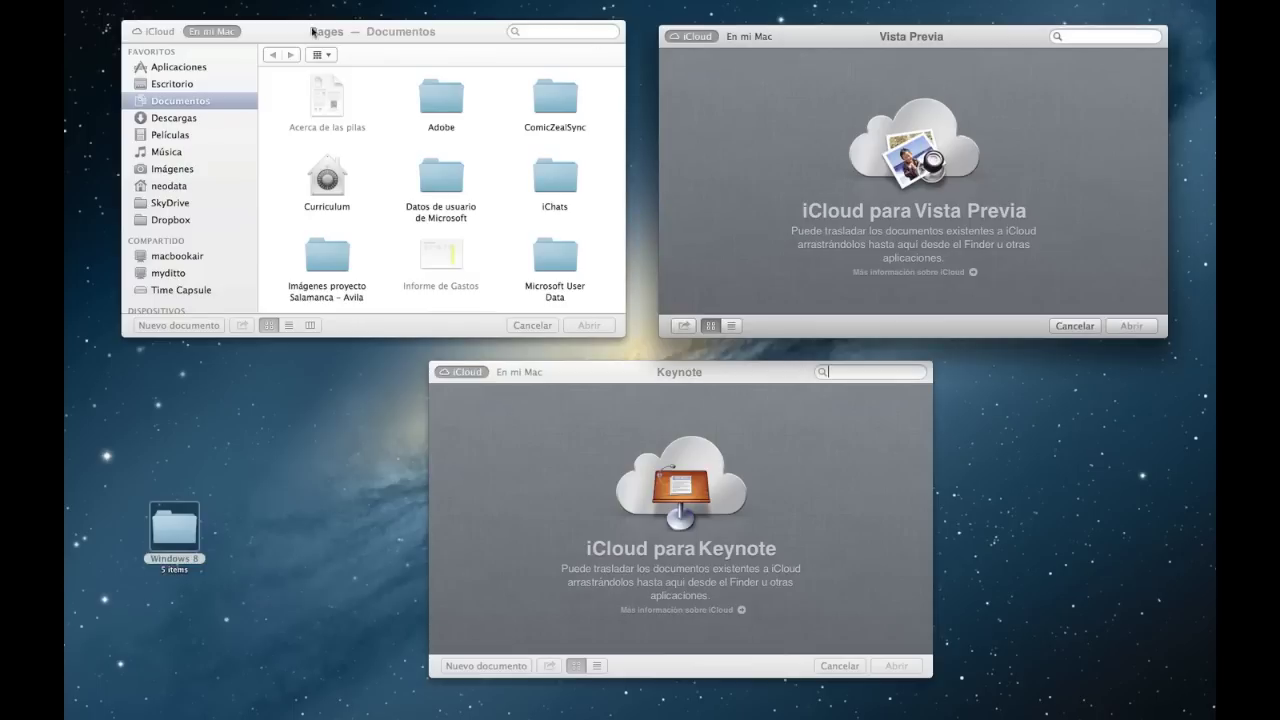
pyautogui.press('super+Tab')
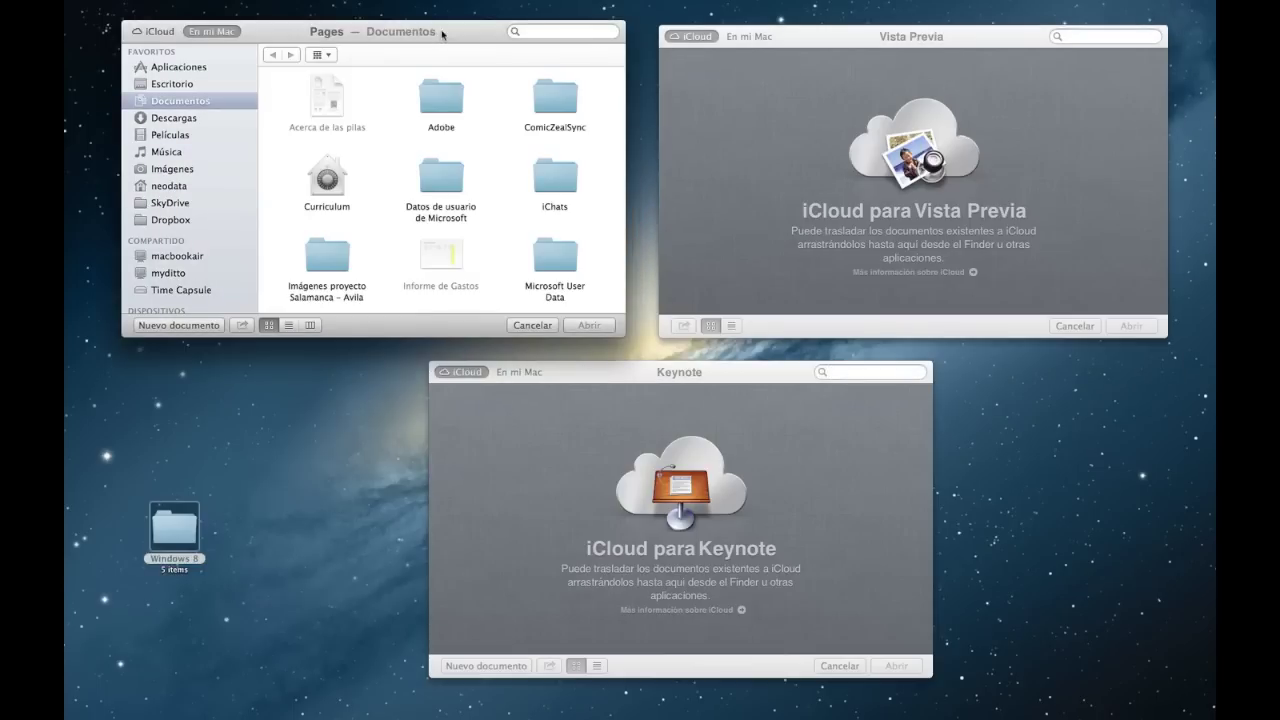
pyautogui.click(616, 430)
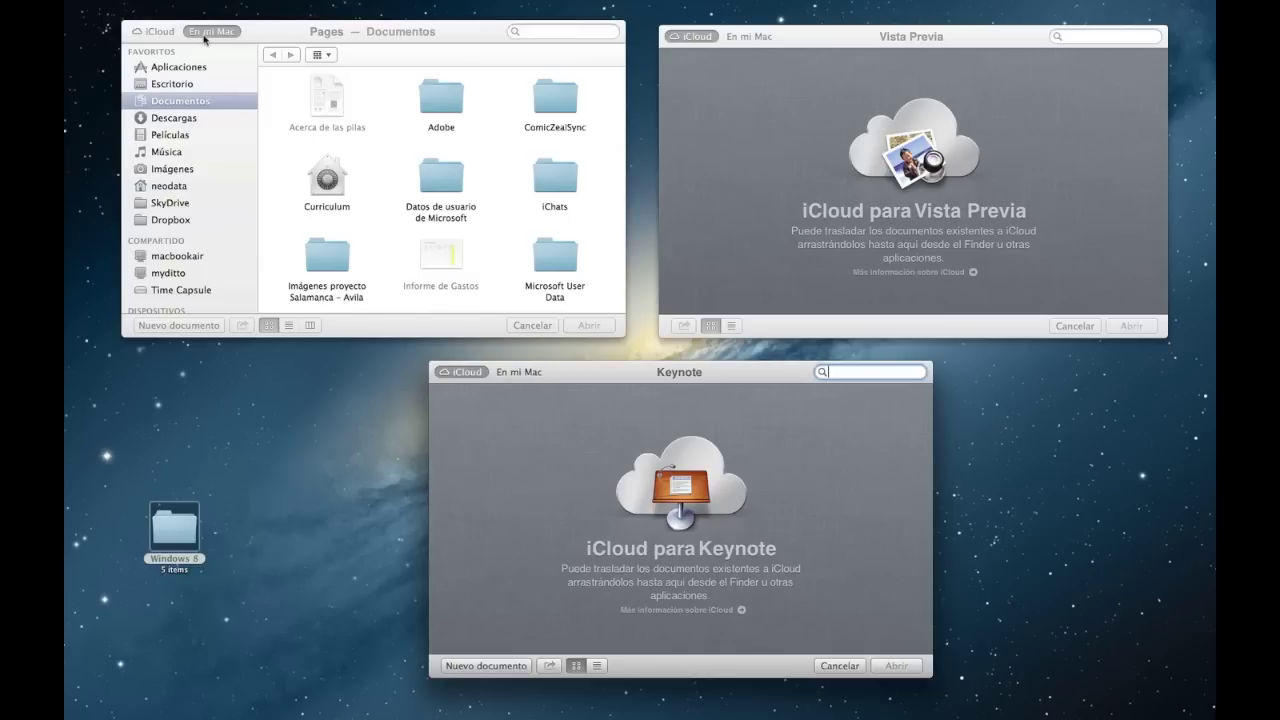
# Step: Show the iCloud documents in the Pages dialog and view the sharing options for the faq-mac document
pyautogui.click(166, 34)
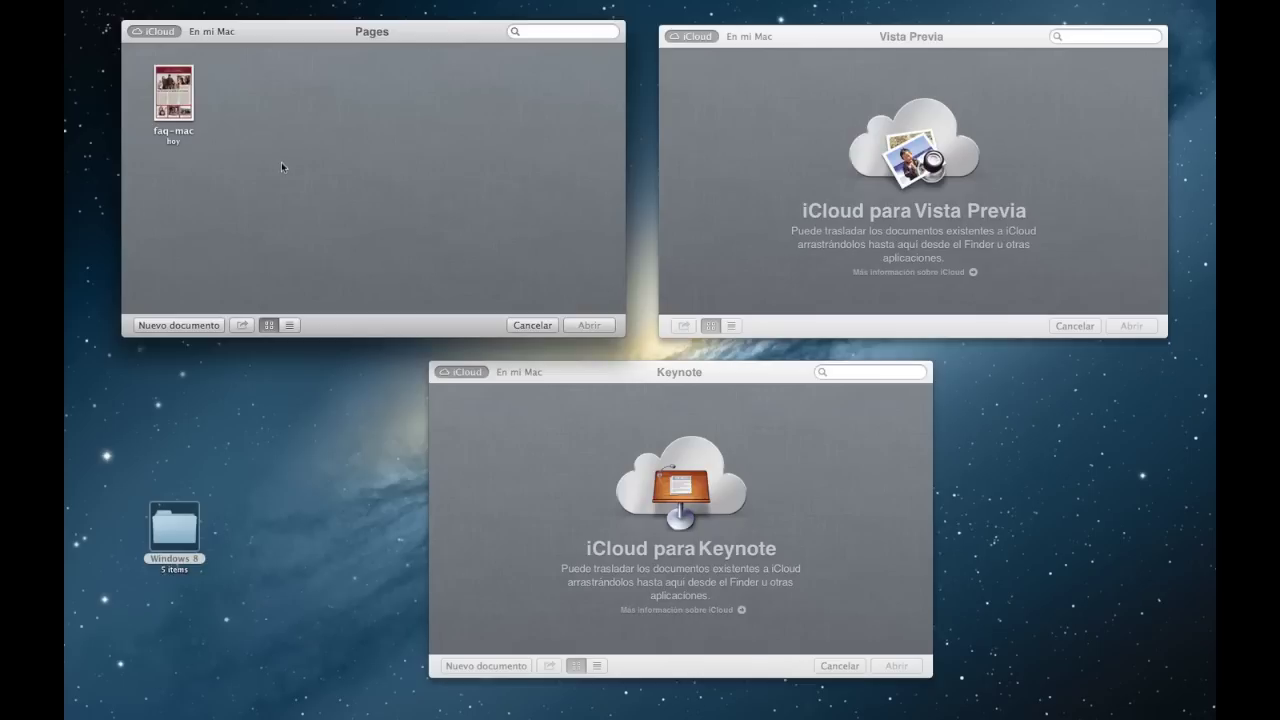
pyautogui.click(186, 100)
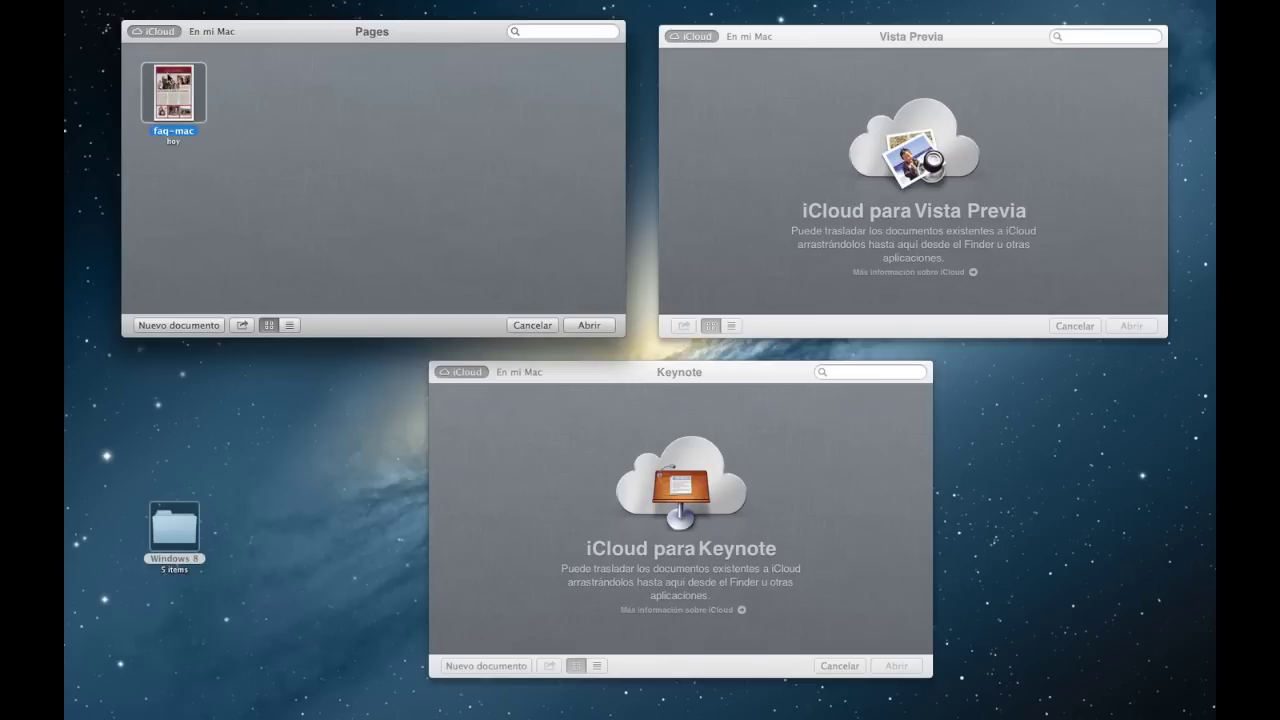
pyautogui.click(242, 325)
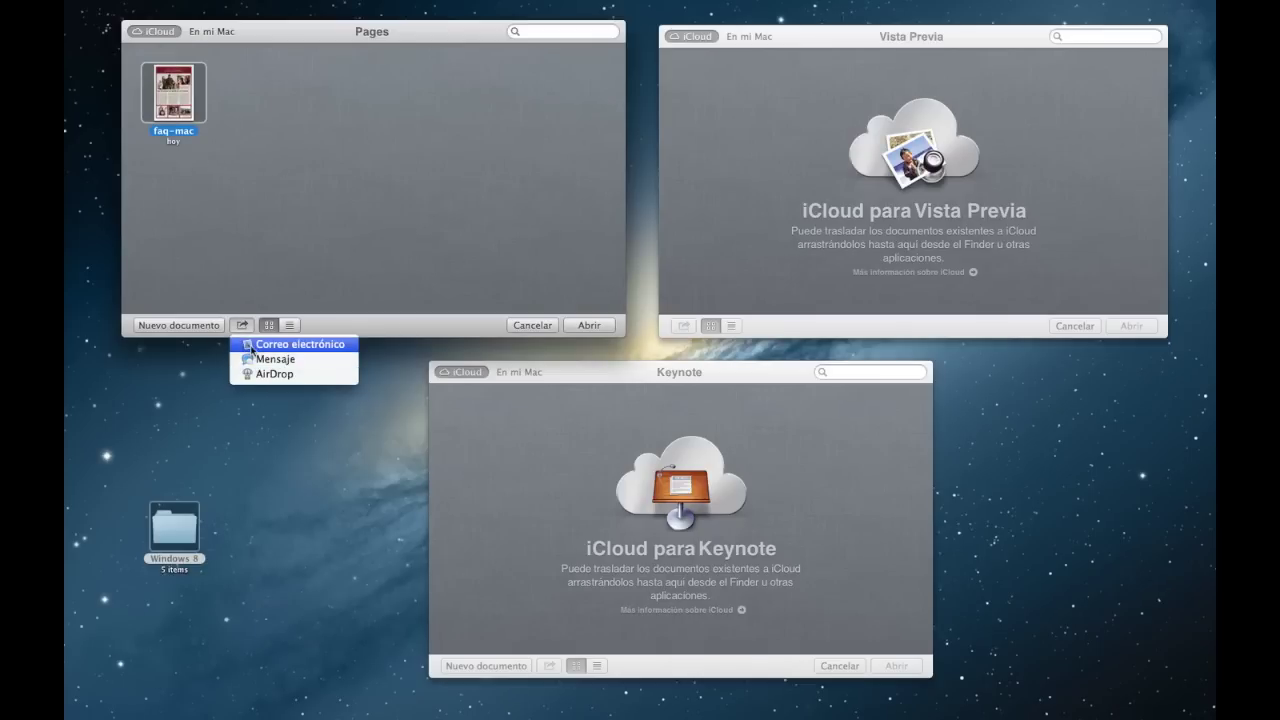
pyautogui.click(298, 328)
# Step: Compare the Pages iCloud documents in list and icon view, return to icon view and deselect faq-mac
pyautogui.click(290, 325)
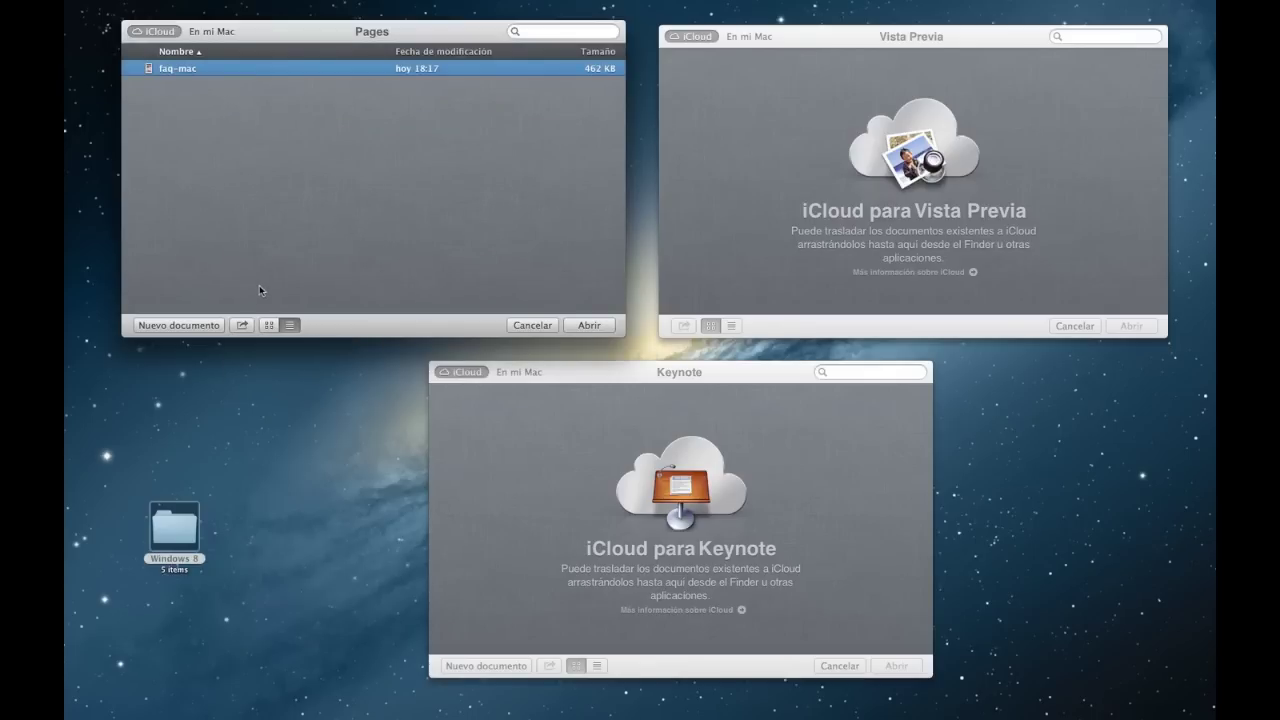
pyautogui.click(269, 325)
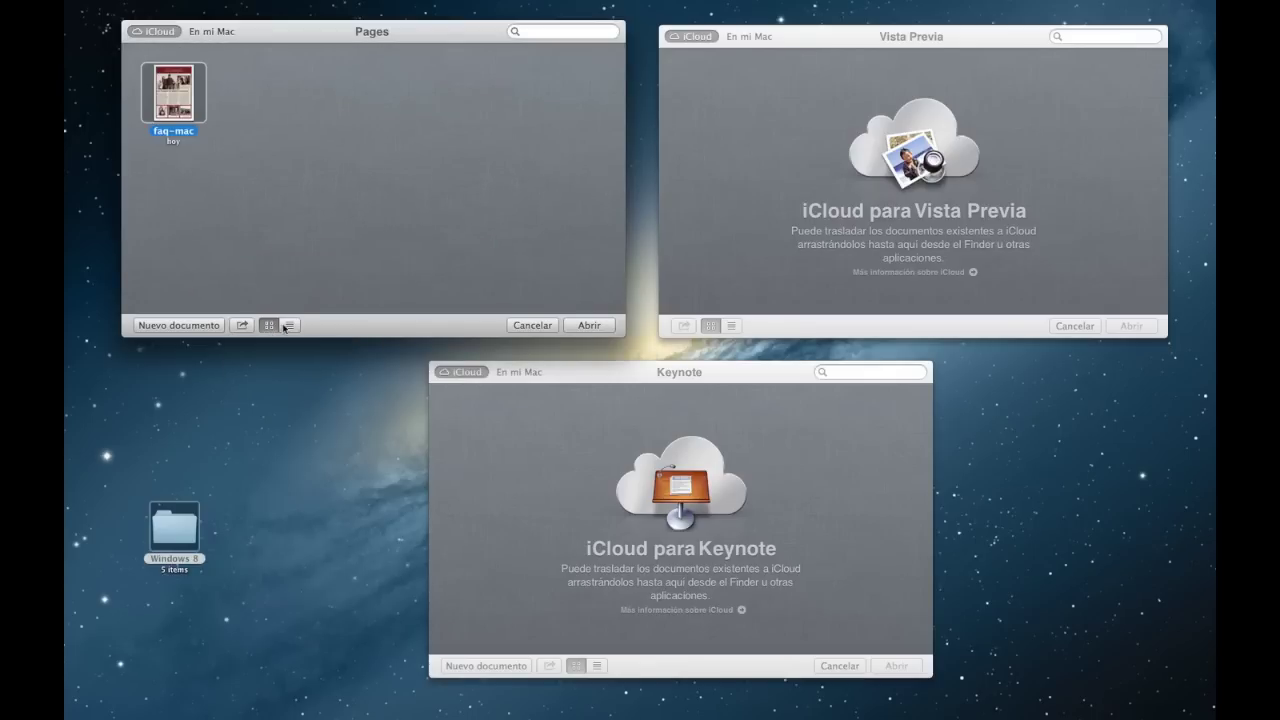
pyautogui.click(286, 326)
pyautogui.click(269, 325)
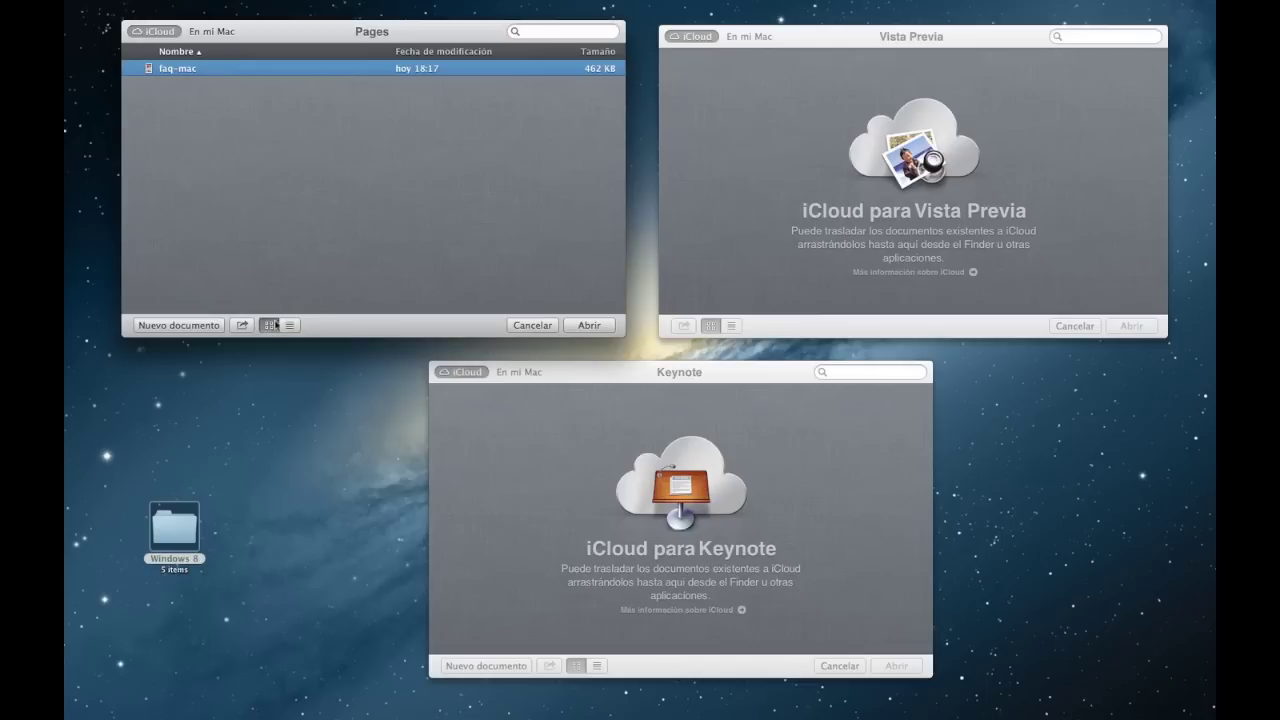
pyautogui.click(525, 33)
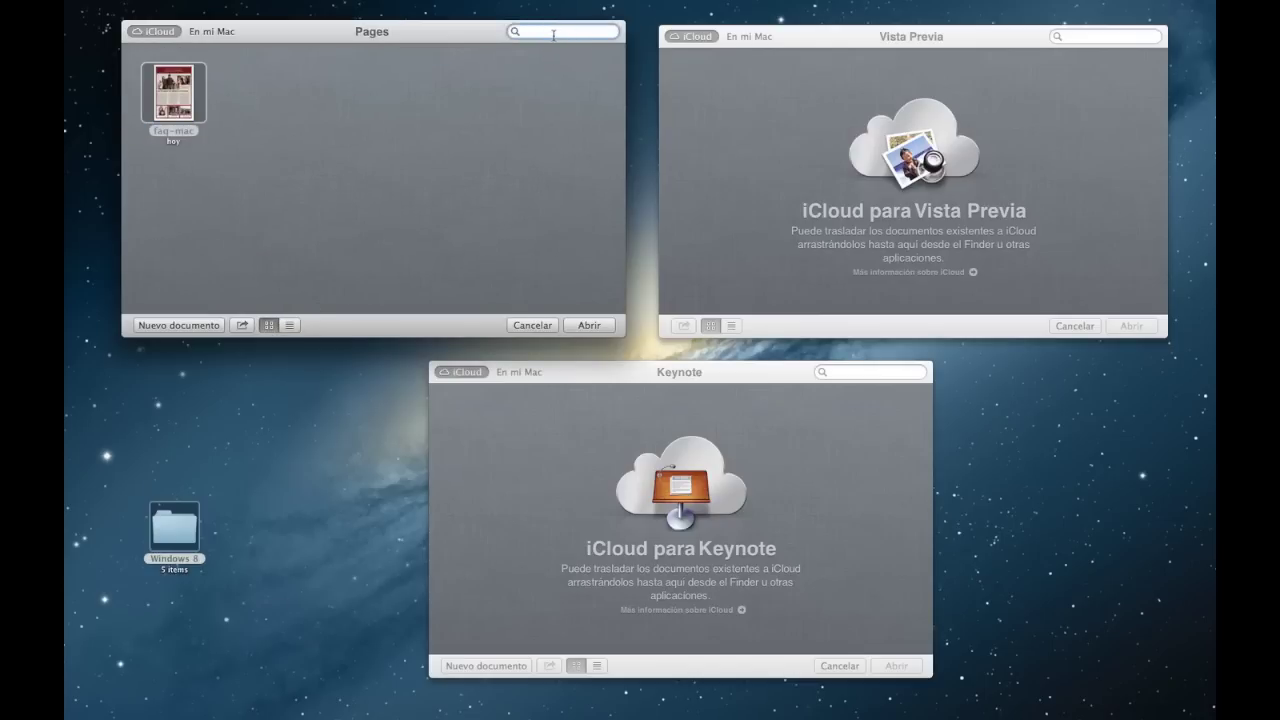
pyautogui.click(466, 145)
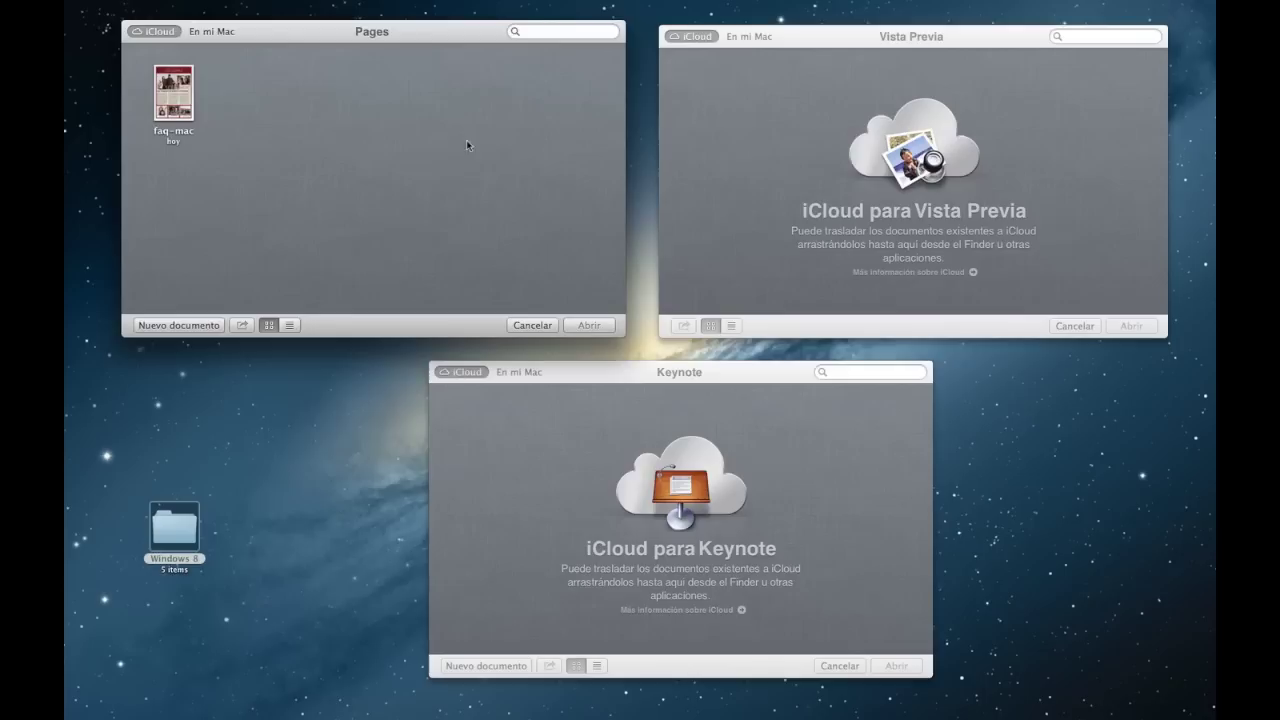
pyautogui.click(686, 183)
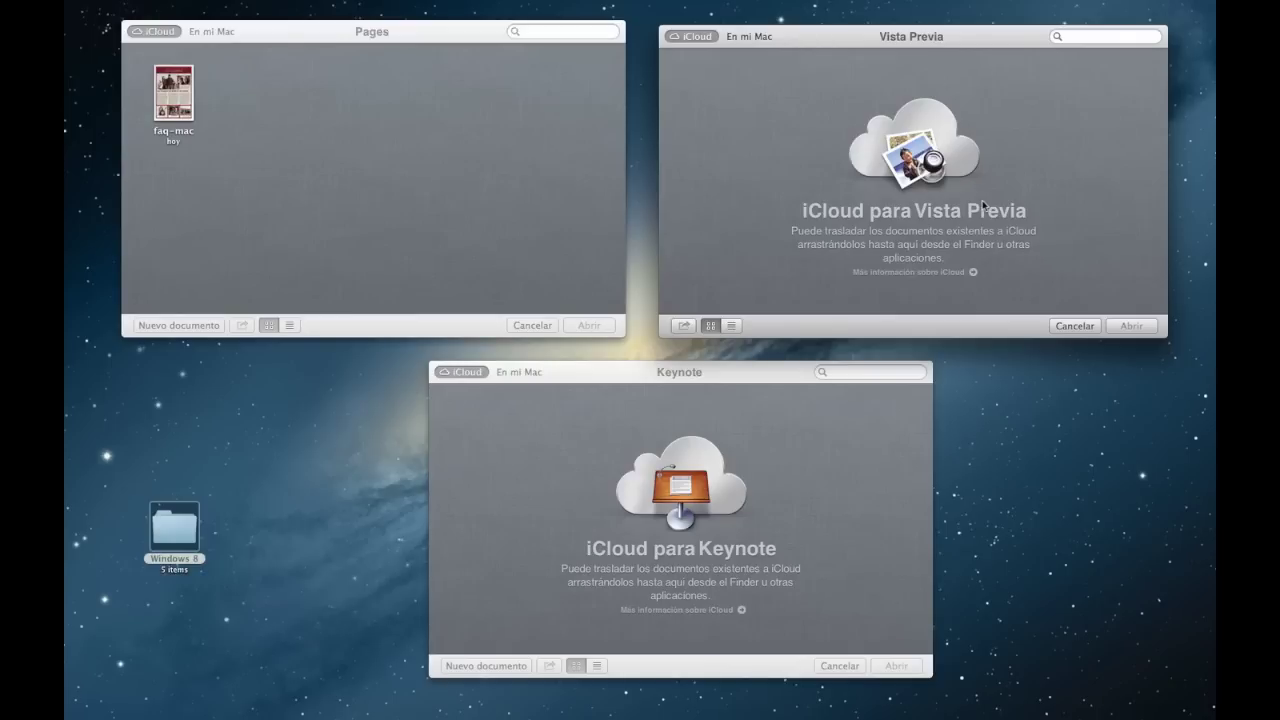
pyautogui.click(829, 432)
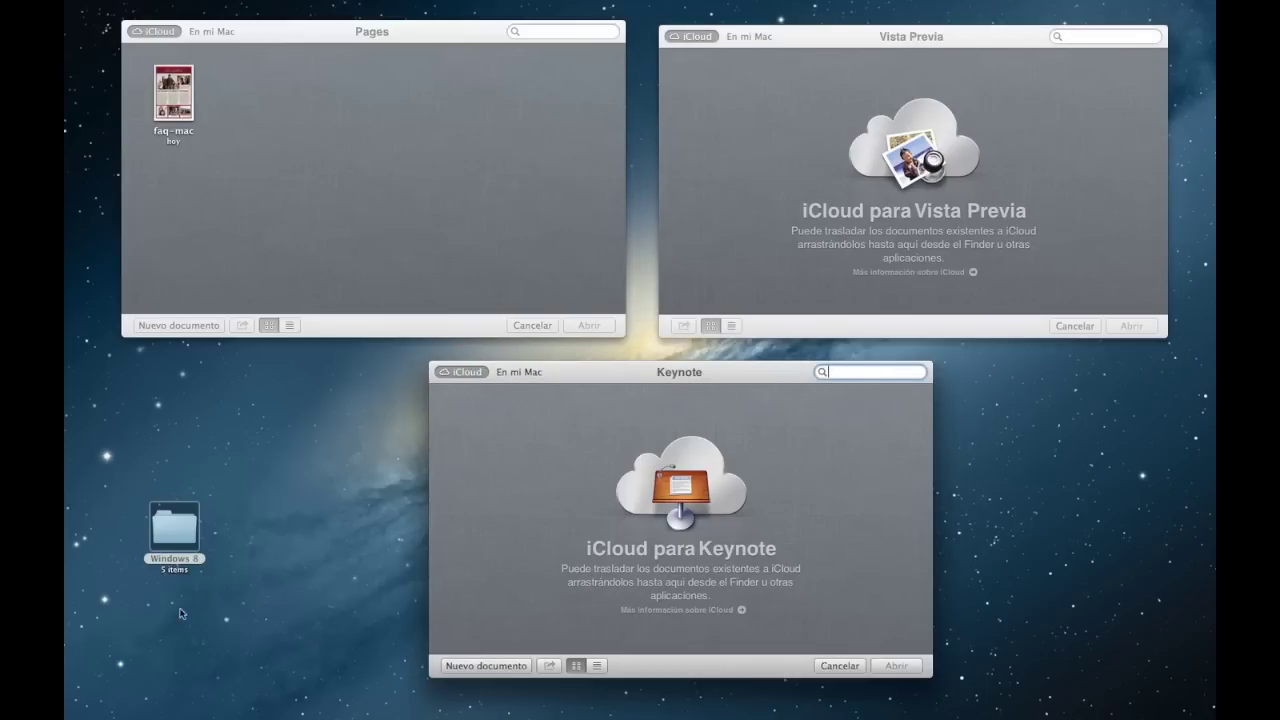
# Step: Move the win8 image from the Windows 8 desktop folder into Vista Previa's iCloud library and close the folder window
pyautogui.doubleClick(180, 527)
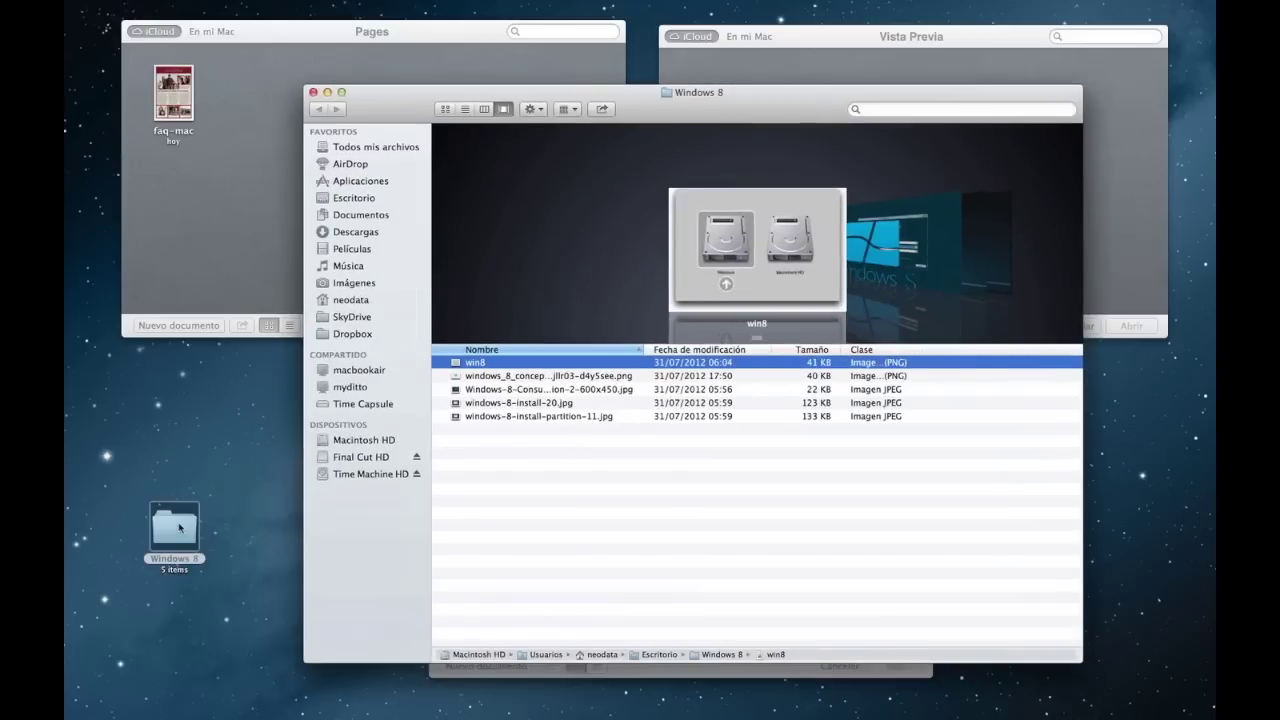
pyautogui.moveTo(452, 364); pyautogui.dragTo(1112, 72)
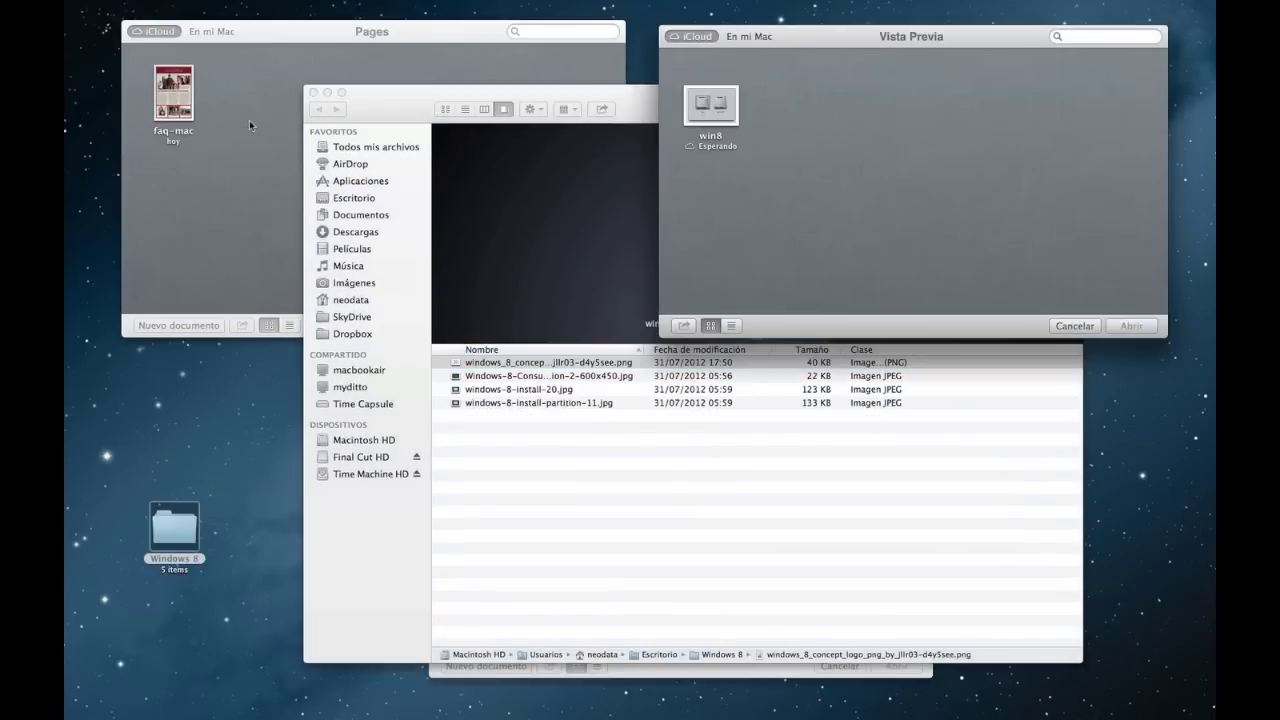
pyautogui.click(395, 99)
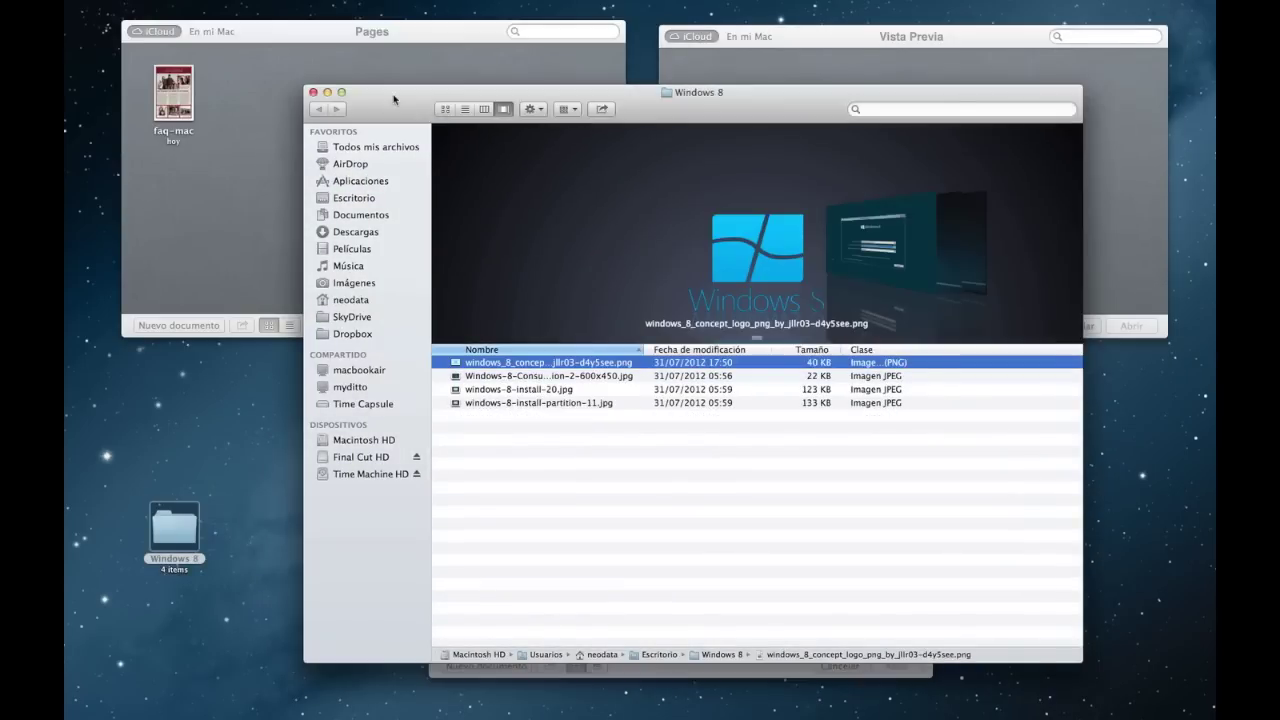
pyautogui.click(313, 92)
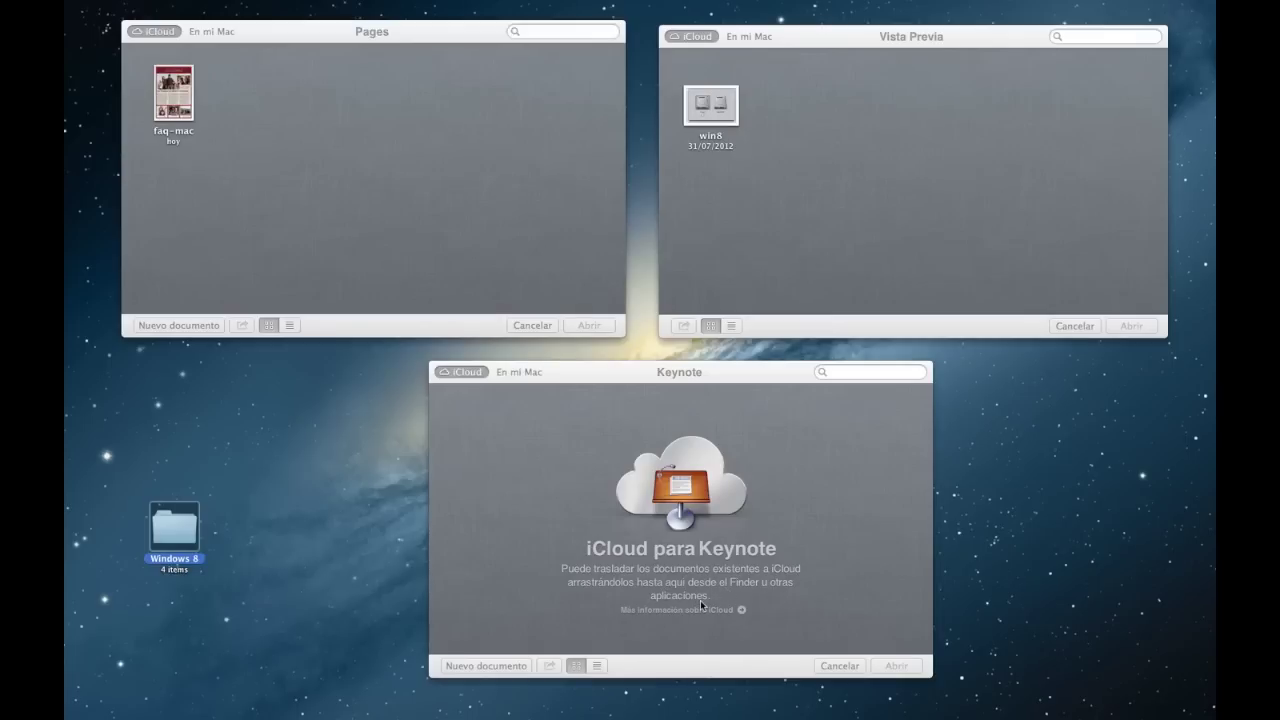
pyautogui.click(734, 110)
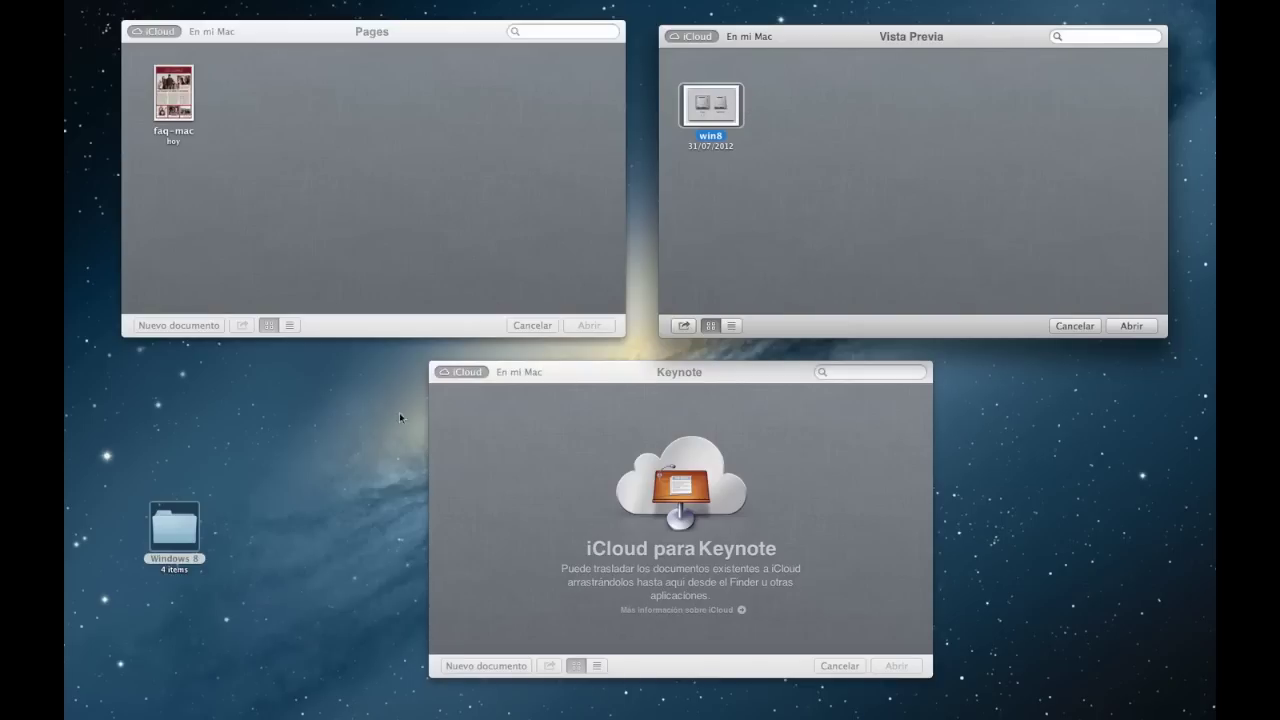
pyautogui.doubleClick(168, 533)
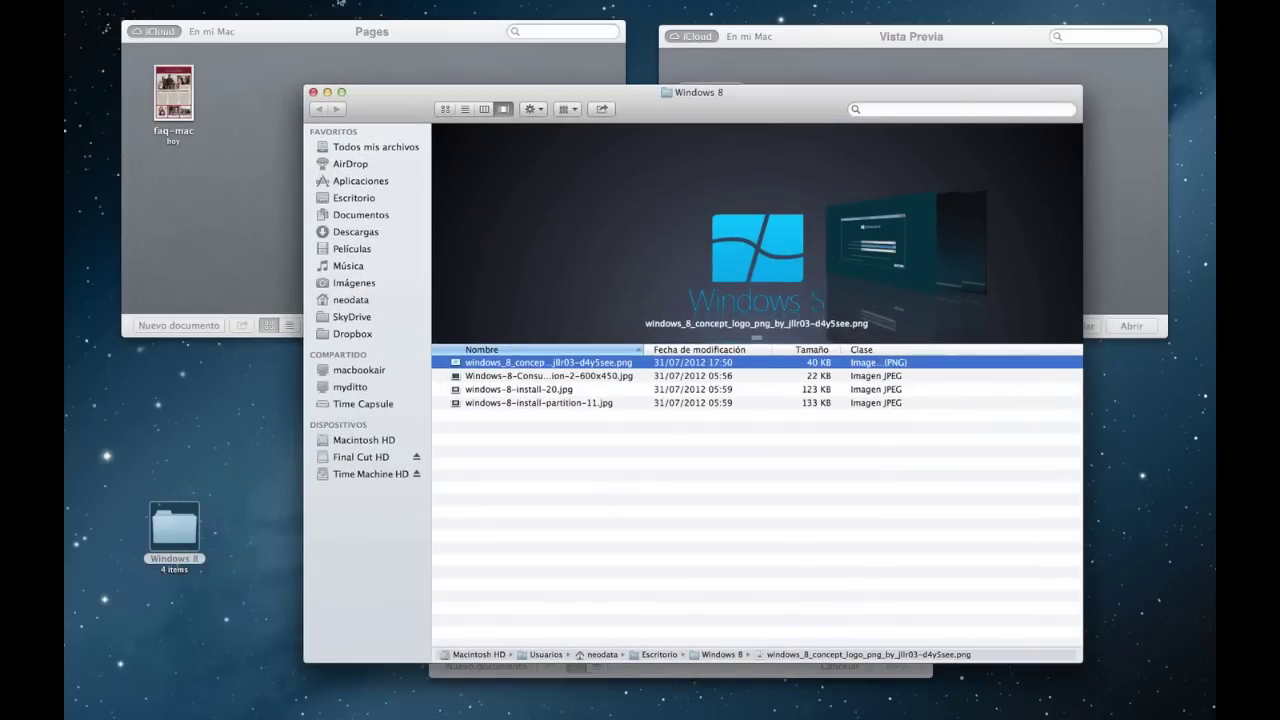
pyautogui.click(312, 92)
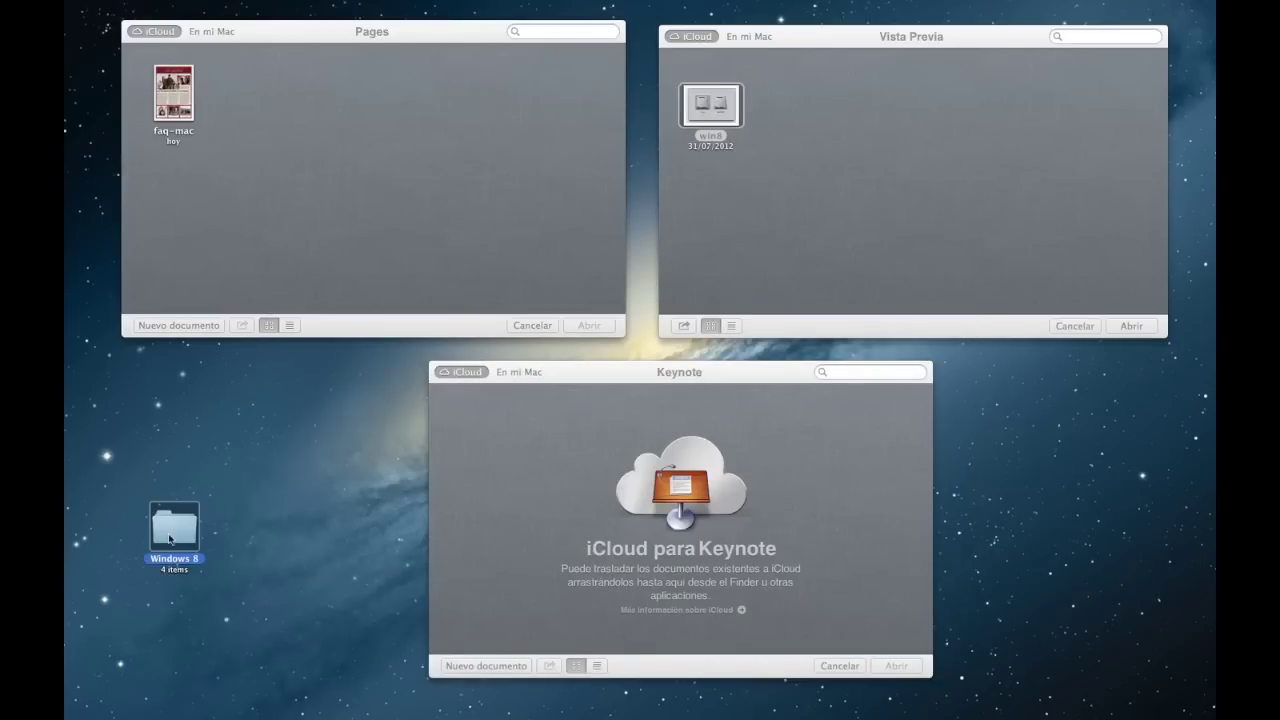
# Step: Move the Windows 8 desktop folder into Vista Previa's iCloud library and put the win8 image inside it
pyautogui.moveTo(169, 539); pyautogui.dragTo(809, 211)
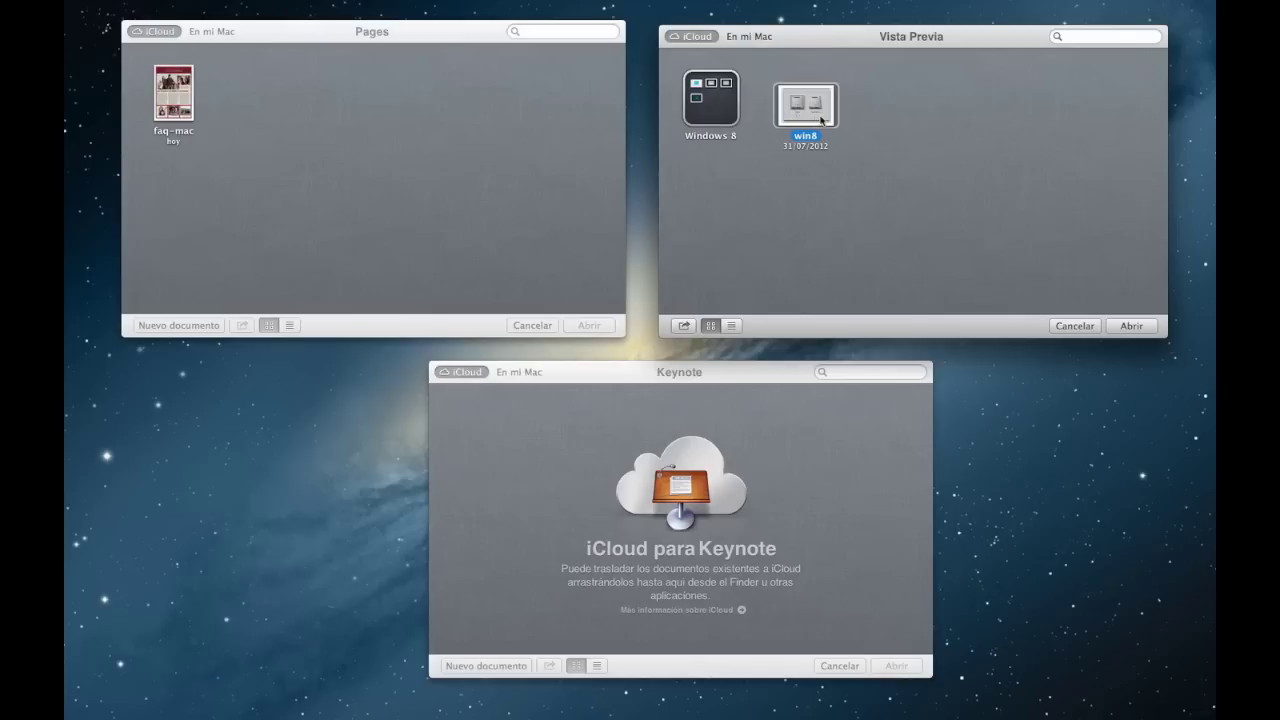
pyautogui.moveTo(821, 119); pyautogui.dragTo(730, 101)
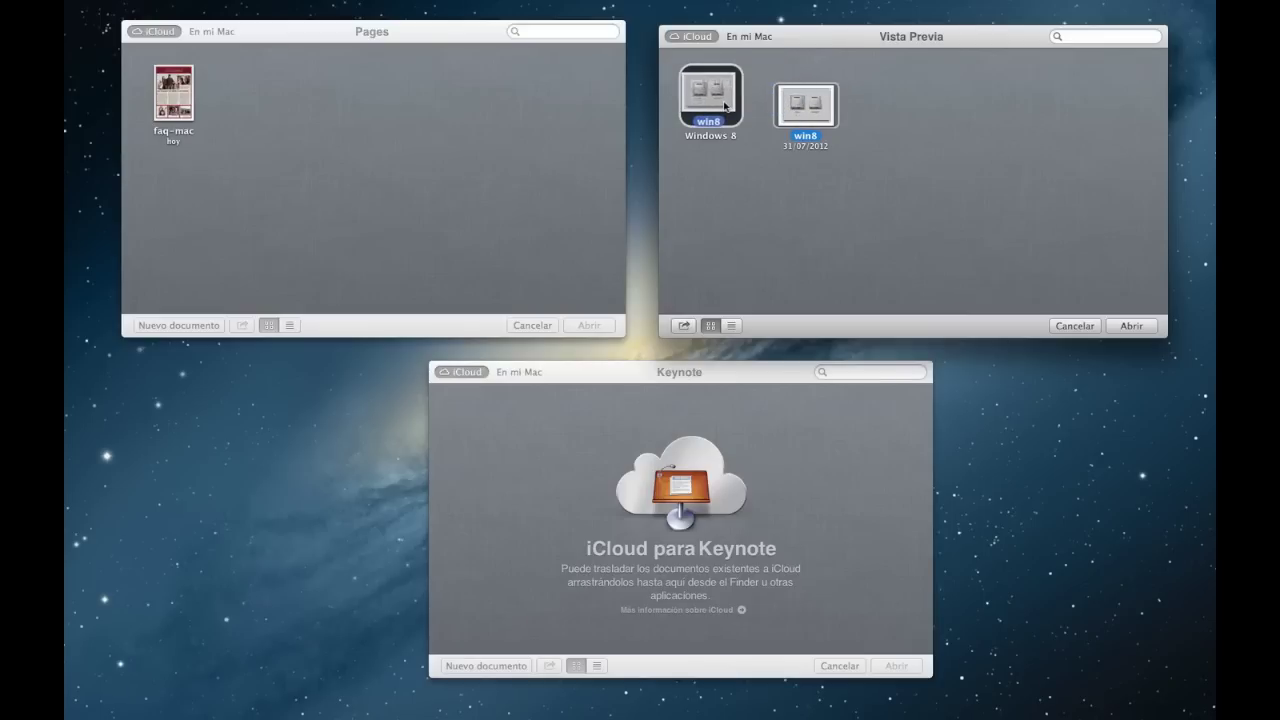
# Step: Expand the Windows 8 iCloud folder, try to move its 600x450 JPG image among the other images, and collapse the folder
pyautogui.click(725, 114)
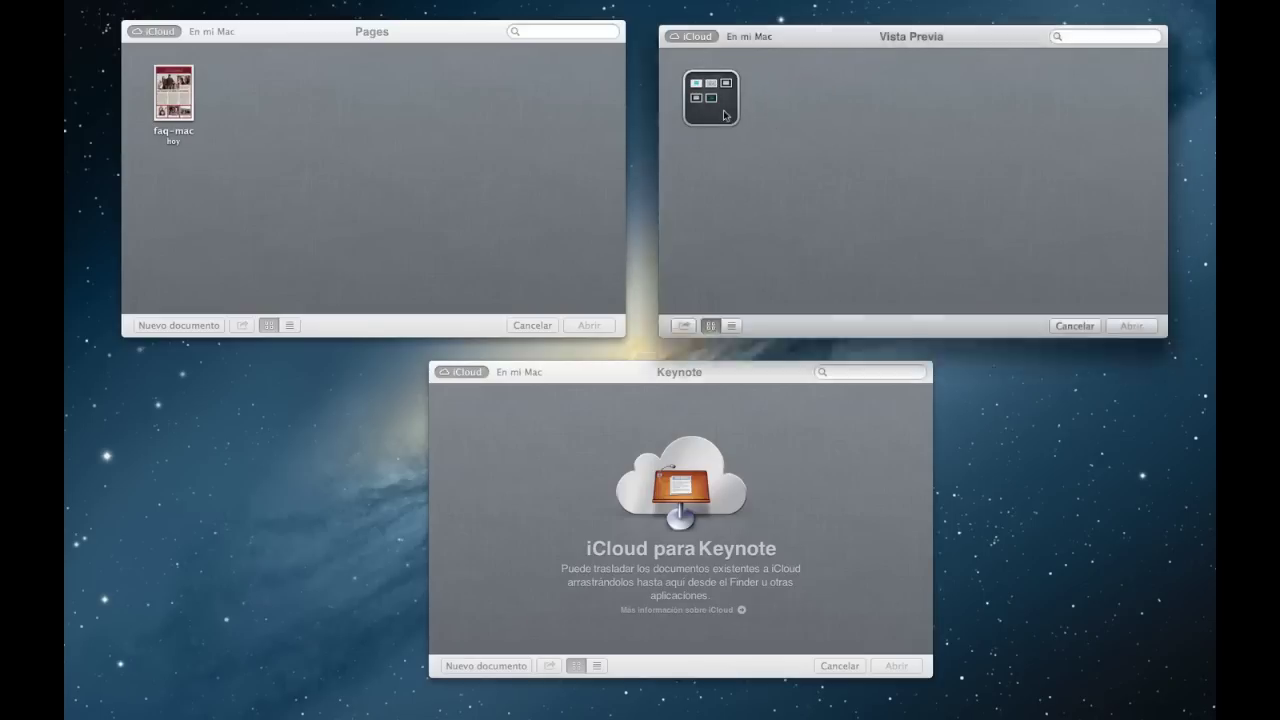
pyautogui.click(725, 114)
pyautogui.click(725, 114)
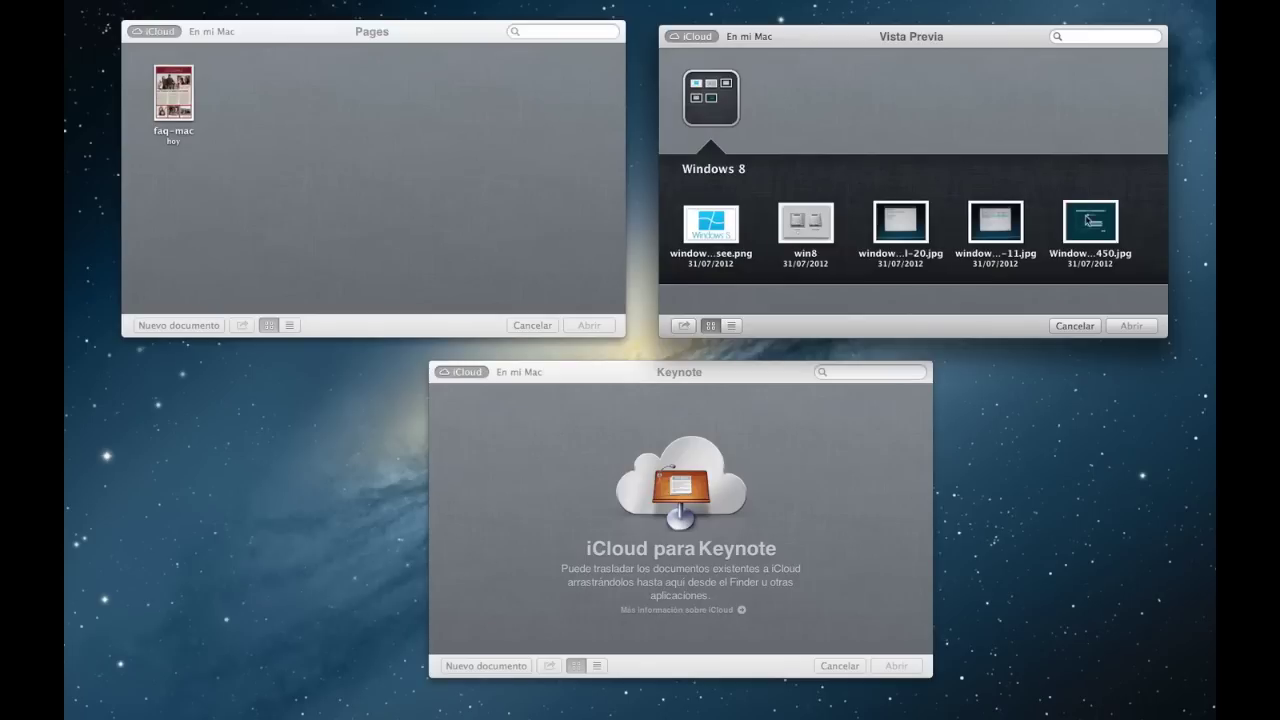
pyautogui.moveTo(1088, 220); pyautogui.dragTo(891, 233)
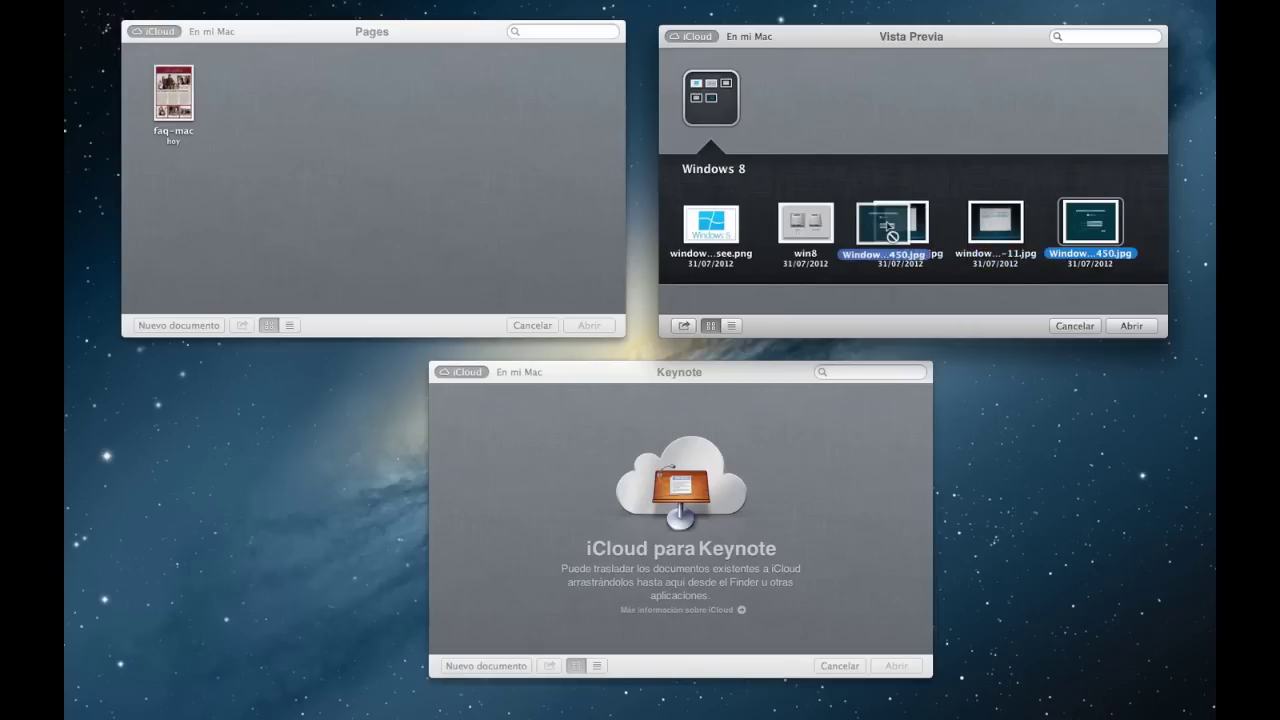
pyautogui.moveTo(891, 233); pyautogui.dragTo(886, 230)
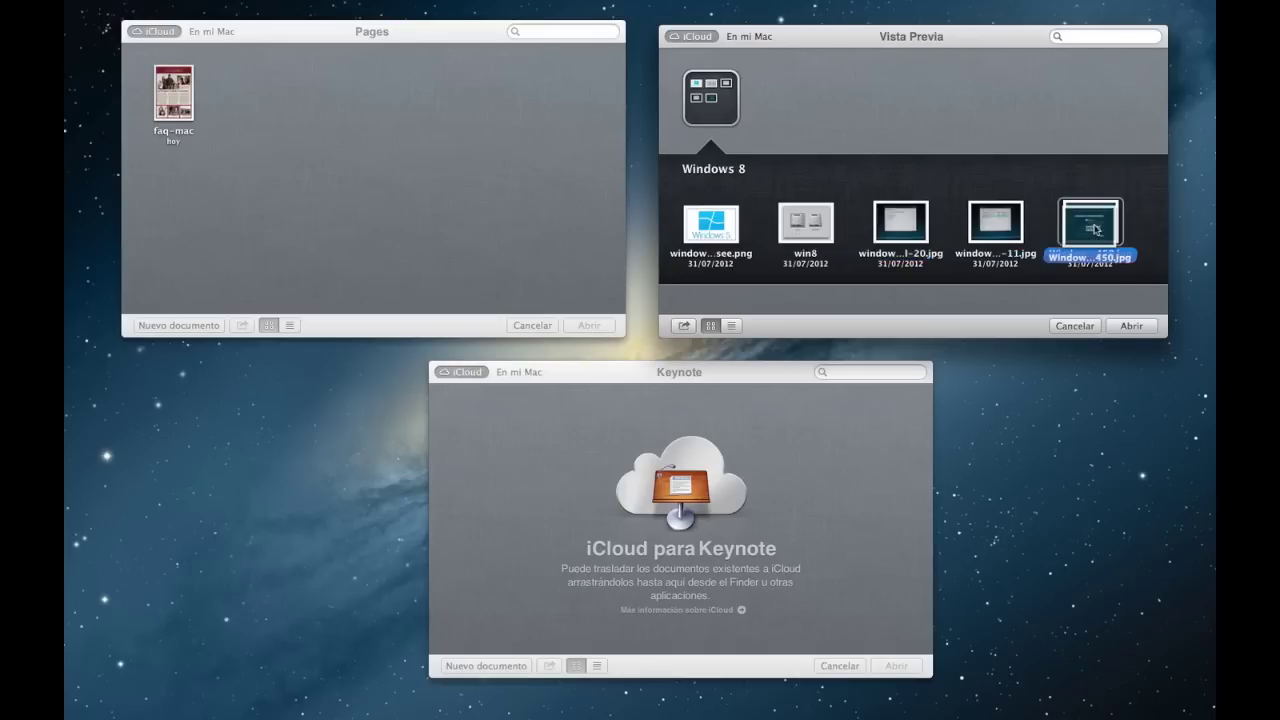
pyautogui.click(820, 116)
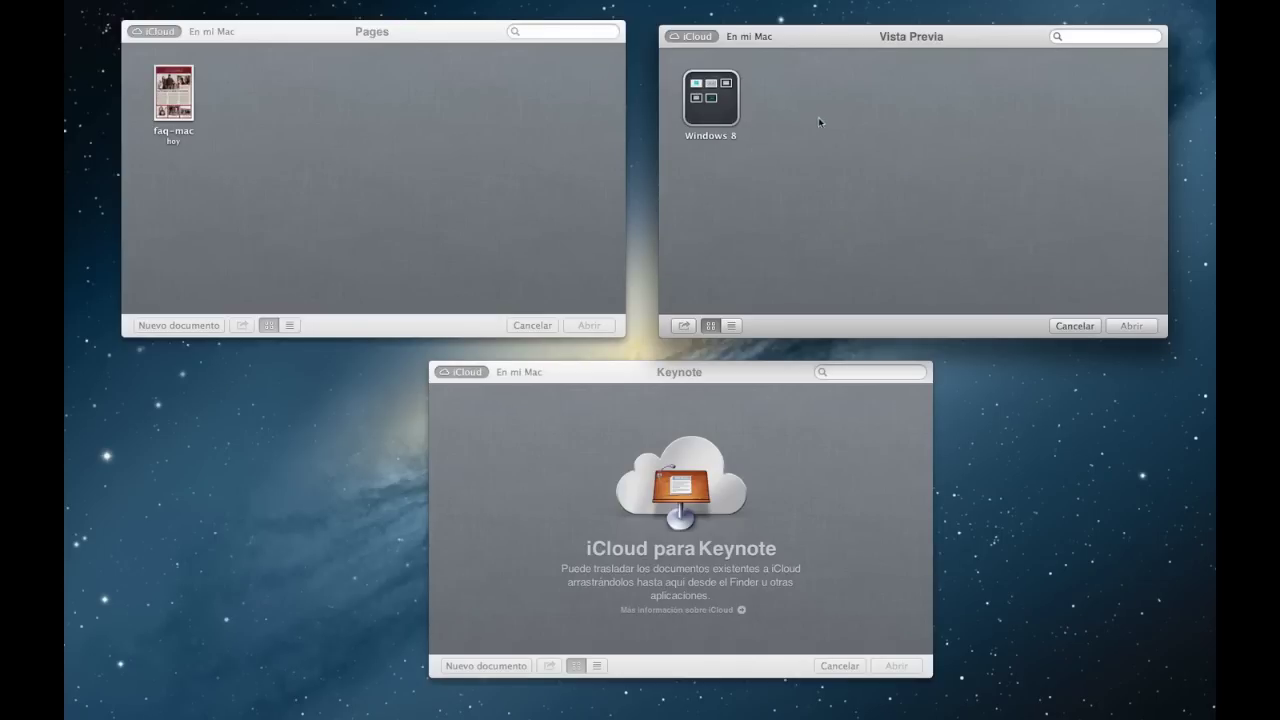
# Step: Cancel the Keynote document dialog, leaving the Pages and Vista Previa dialogs open
pyautogui.click(422, 164)
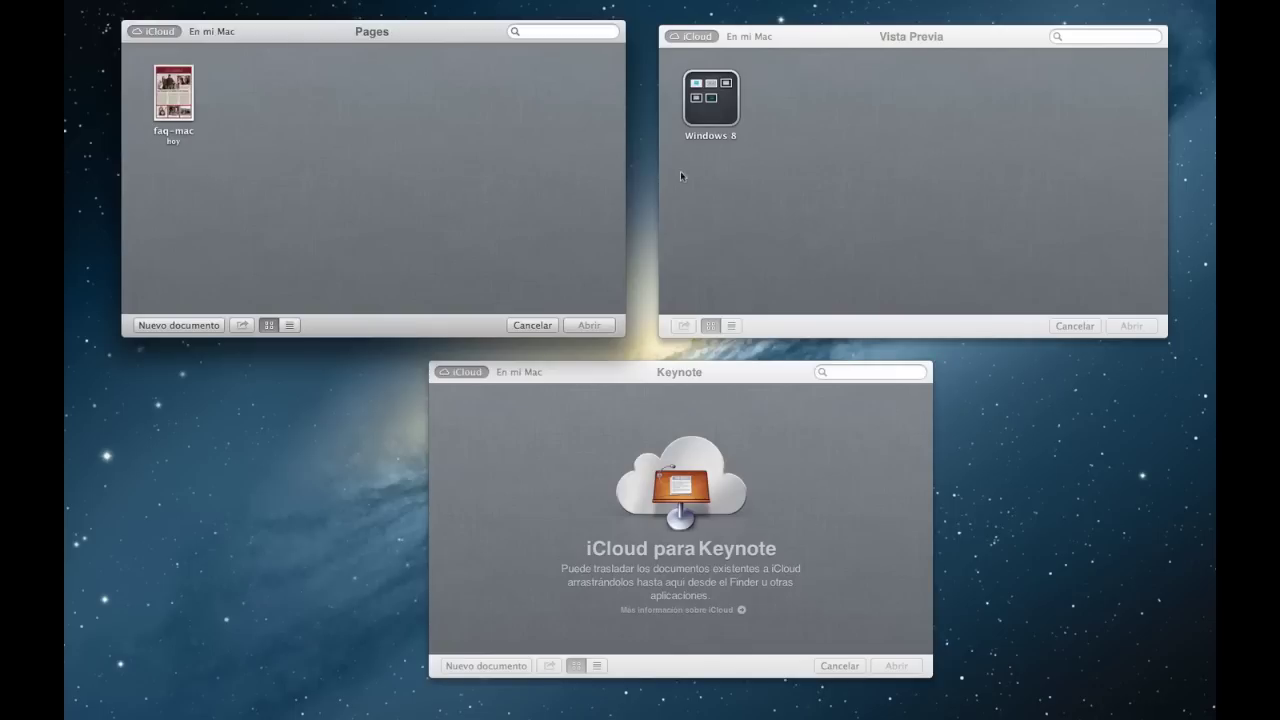
pyautogui.click(708, 177)
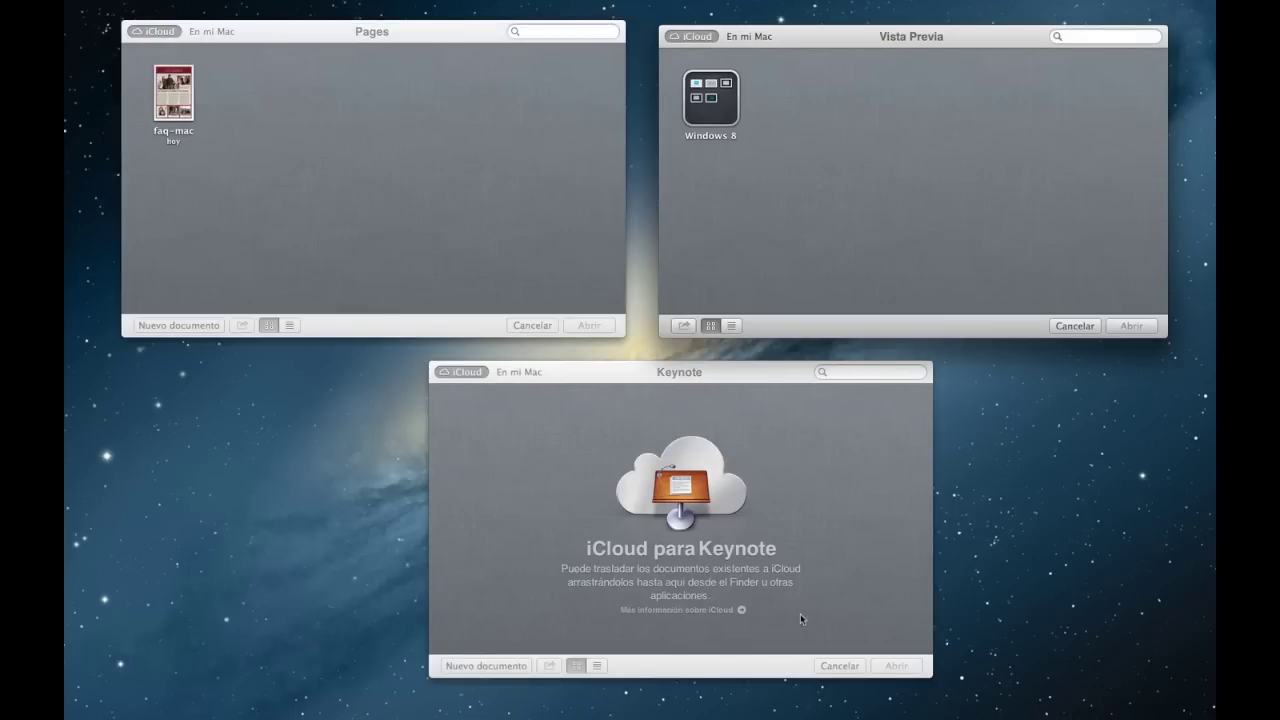
pyautogui.click(834, 668)
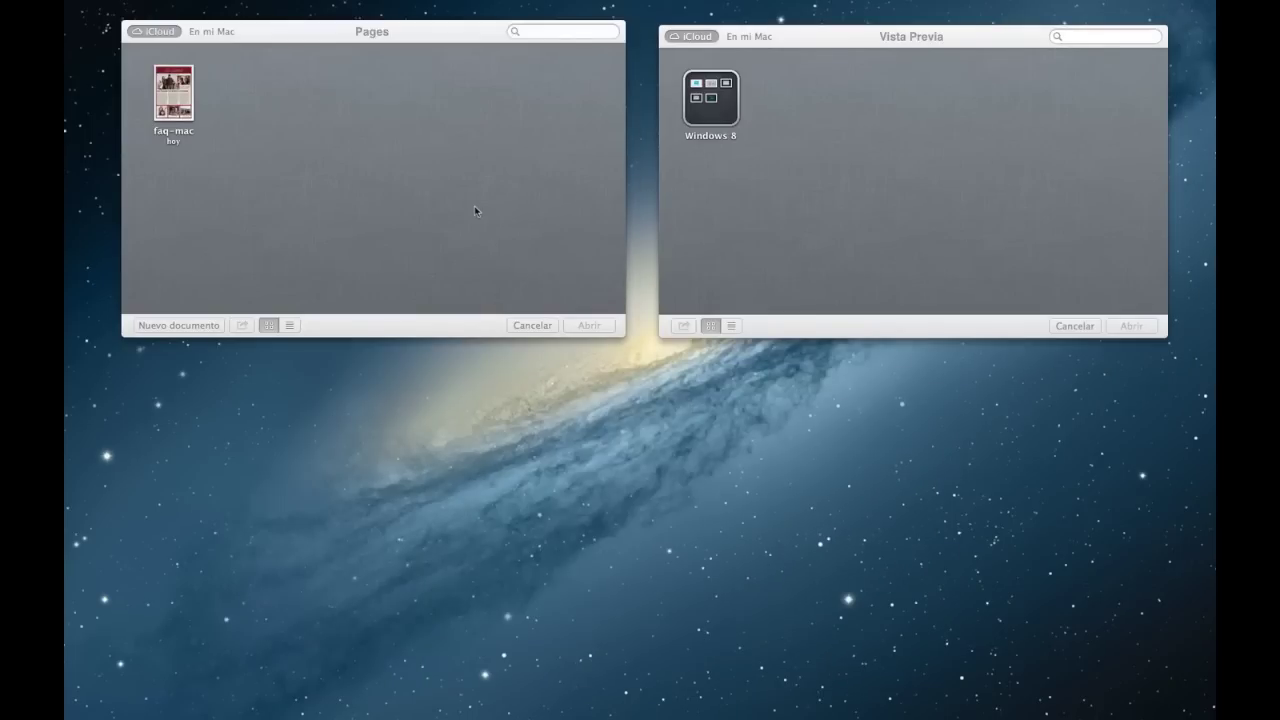
pyautogui.click(476, 180)
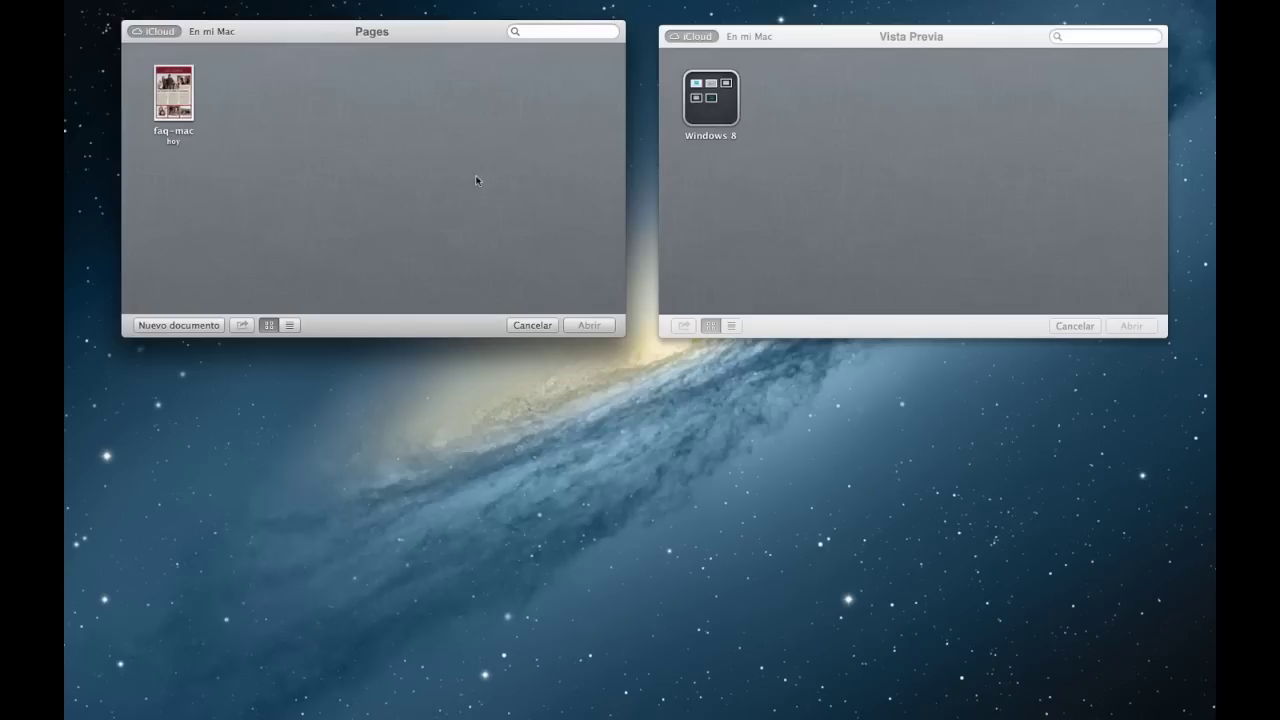
pyautogui.click(1027, 227)
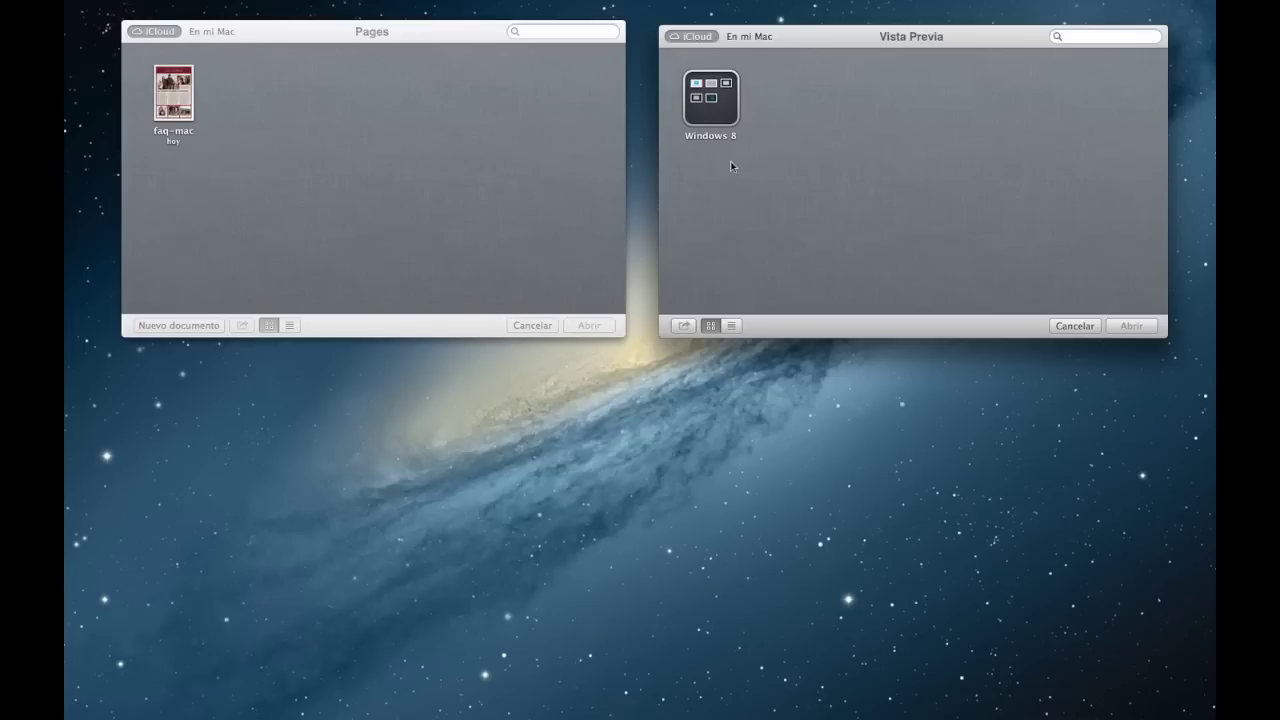
# Step: Expand the Windows 8 folder in Vista Previa's iCloud library and select the Windows 8 logo PNG
pyautogui.click(719, 127)
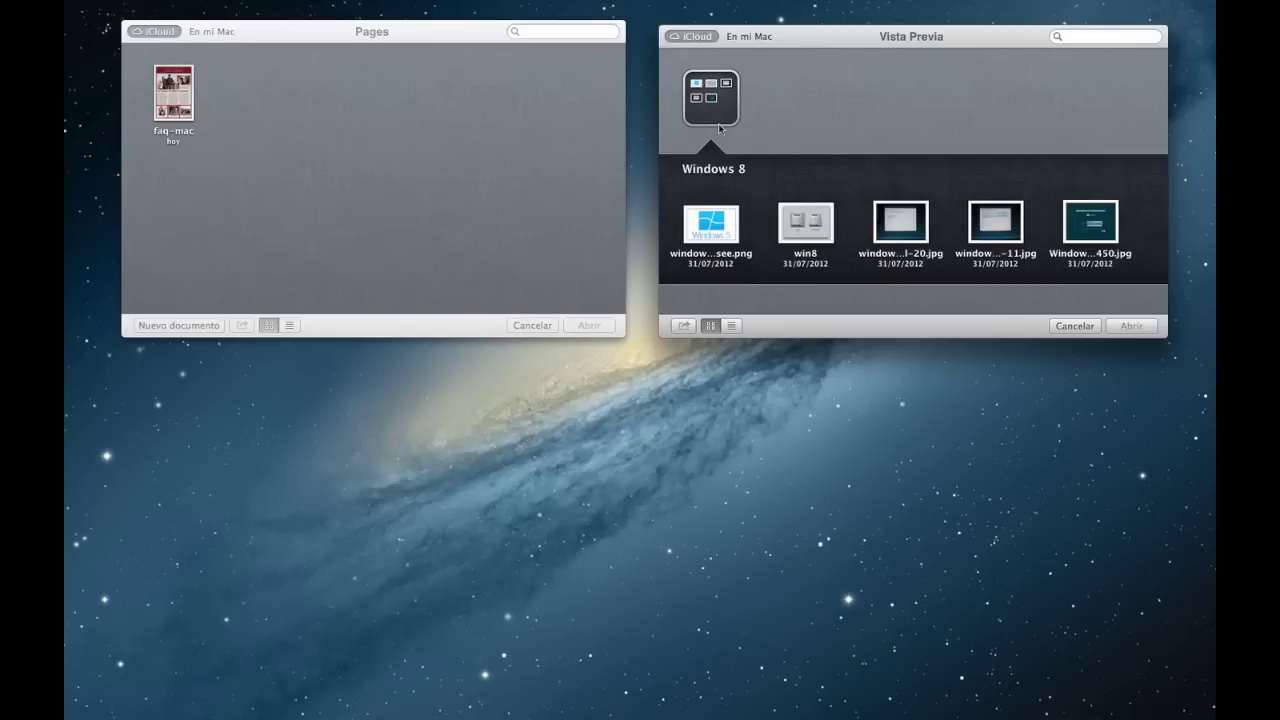
pyautogui.click(719, 127)
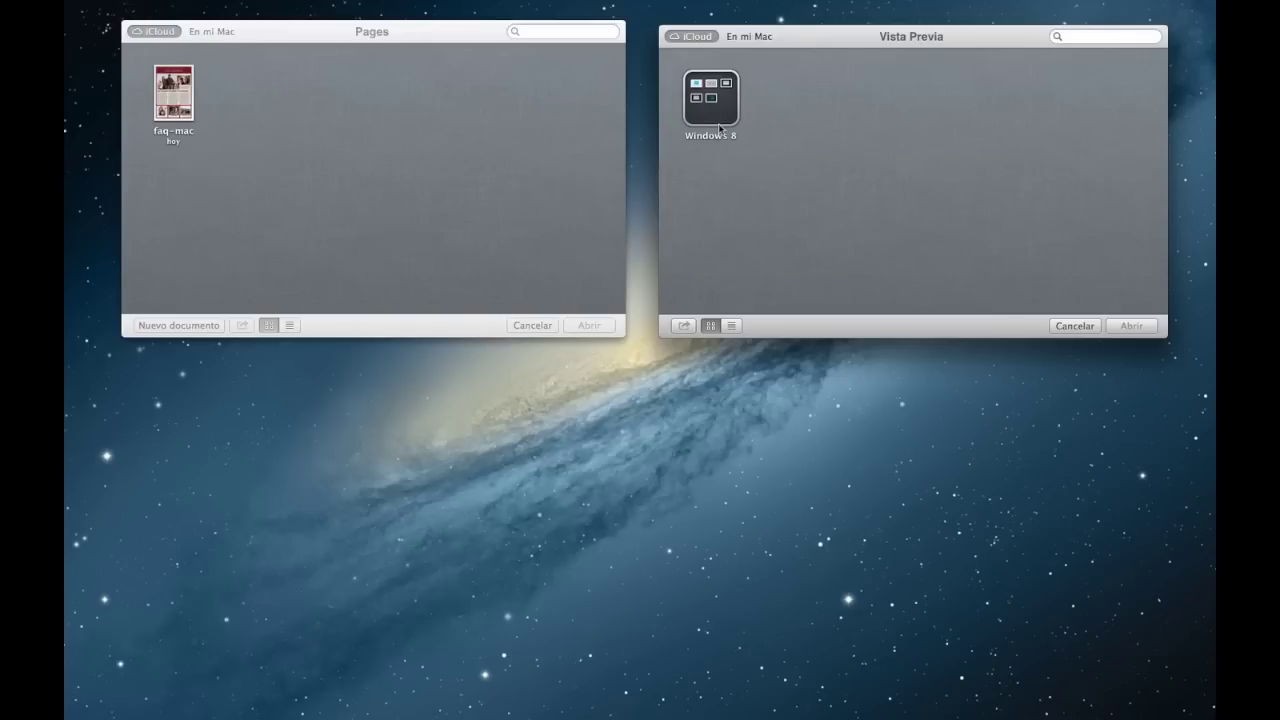
pyautogui.click(718, 123)
pyautogui.click(713, 216)
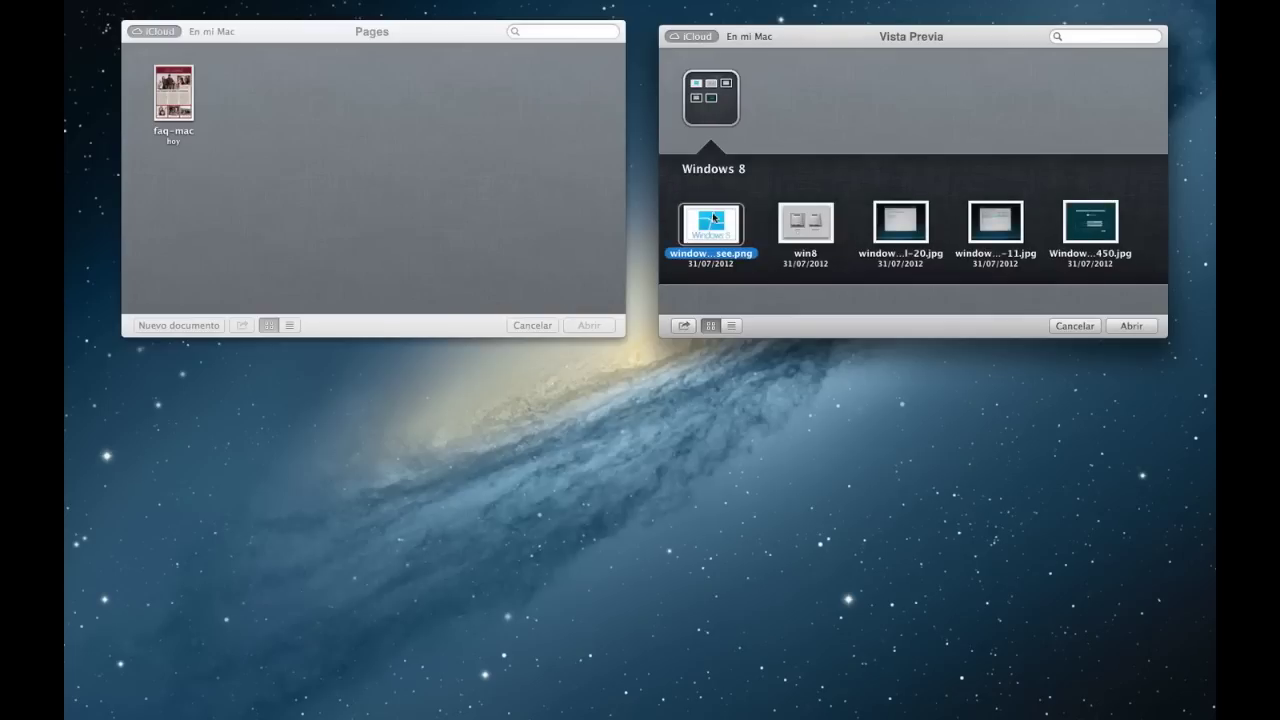
# Step: View the sharing options for the selected Windows 8 logo, and cancel the Pages and Vista Previa dialogs
pyautogui.click(684, 325)
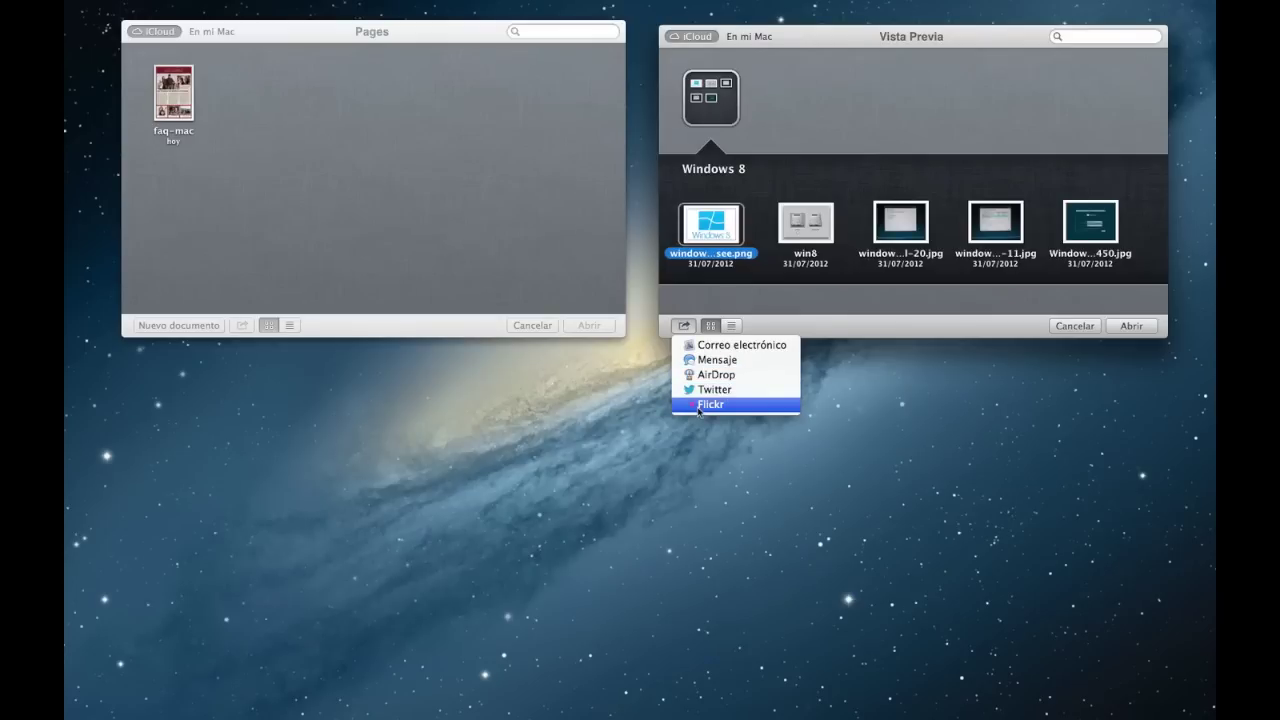
pyautogui.click(858, 118)
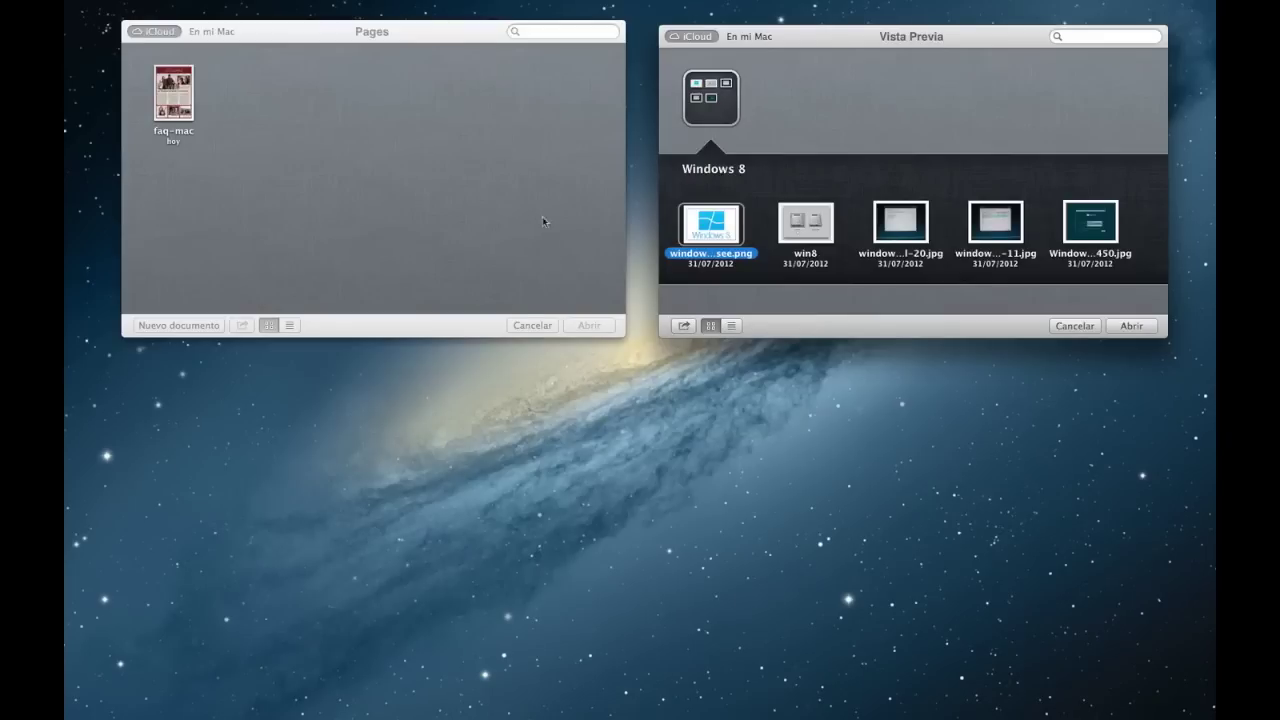
pyautogui.click(530, 325)
pyautogui.click(1062, 323)
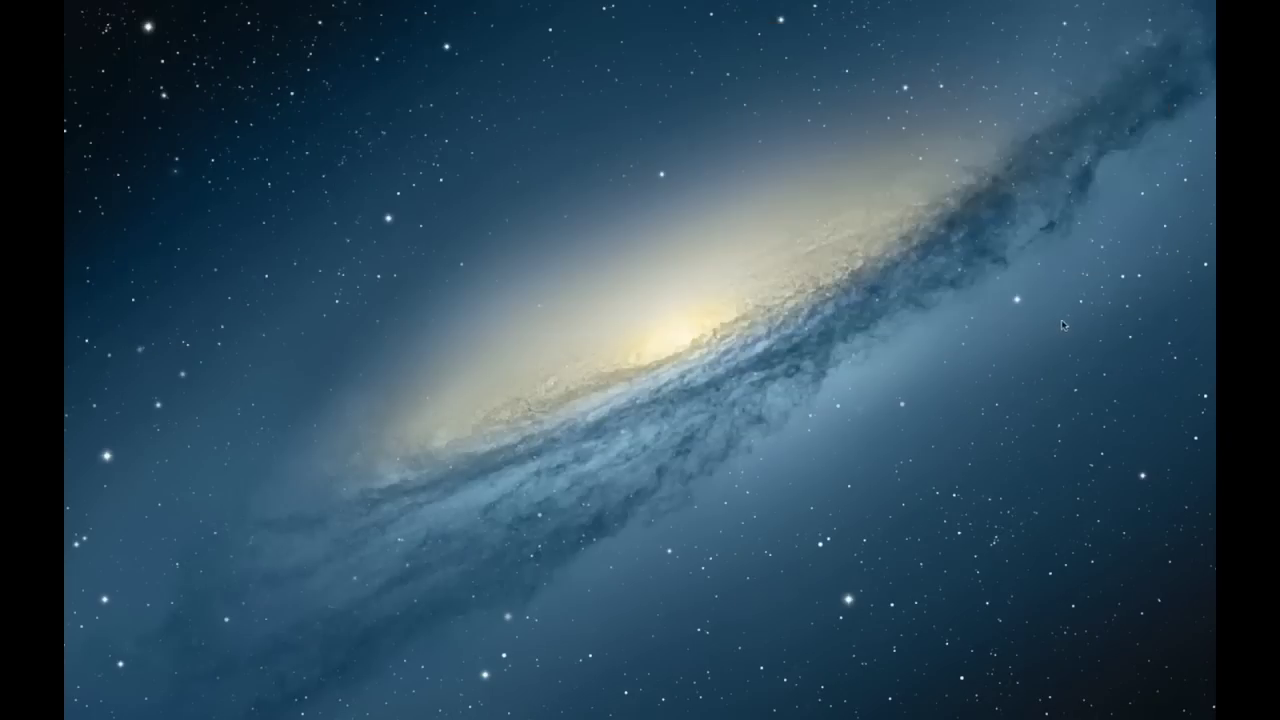
# Step: Switch to Safari, open iWork on the iCloud site and show the download option of the faq-mac Pages document
pyautogui.click(266, 706)
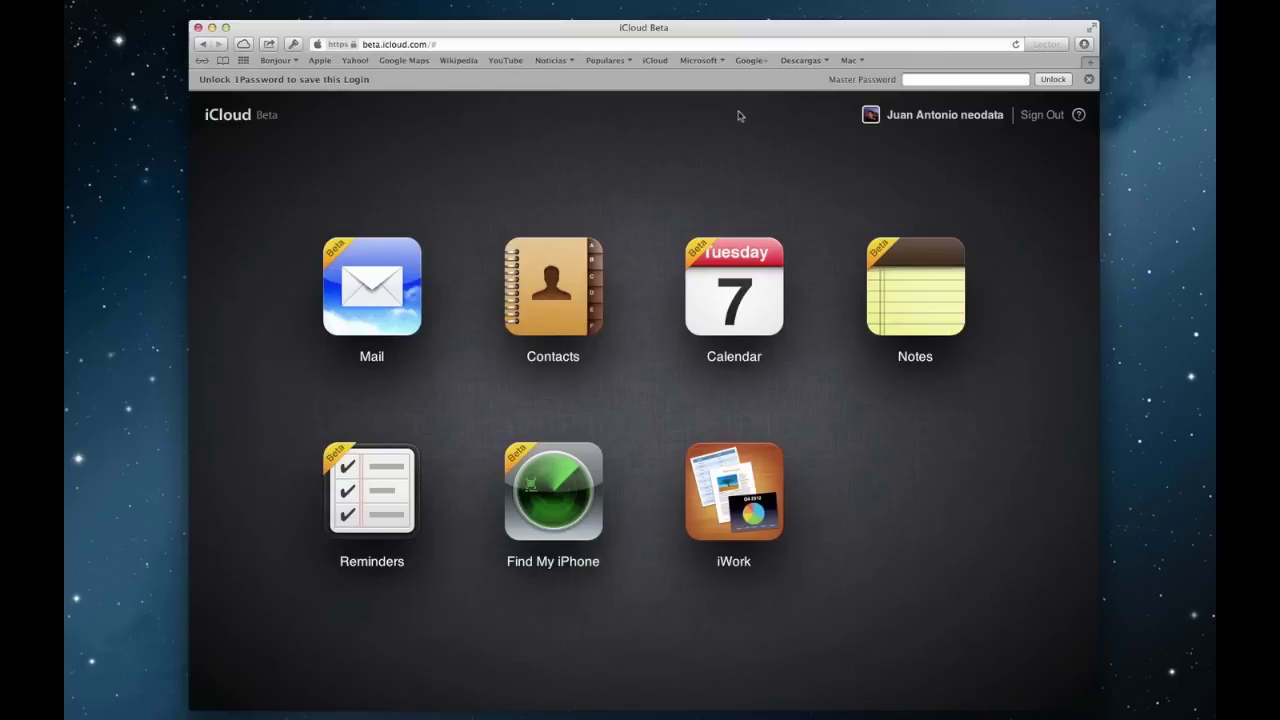
pyautogui.click(747, 487)
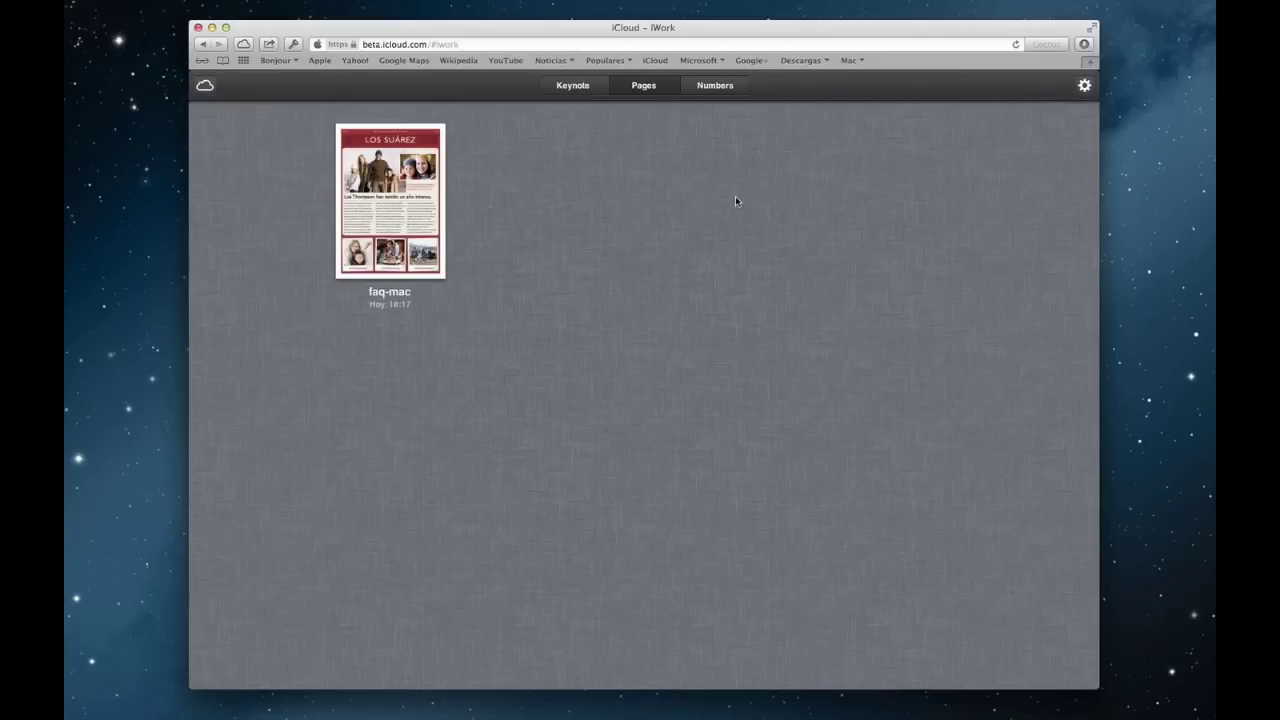
pyautogui.moveTo(399, 275)
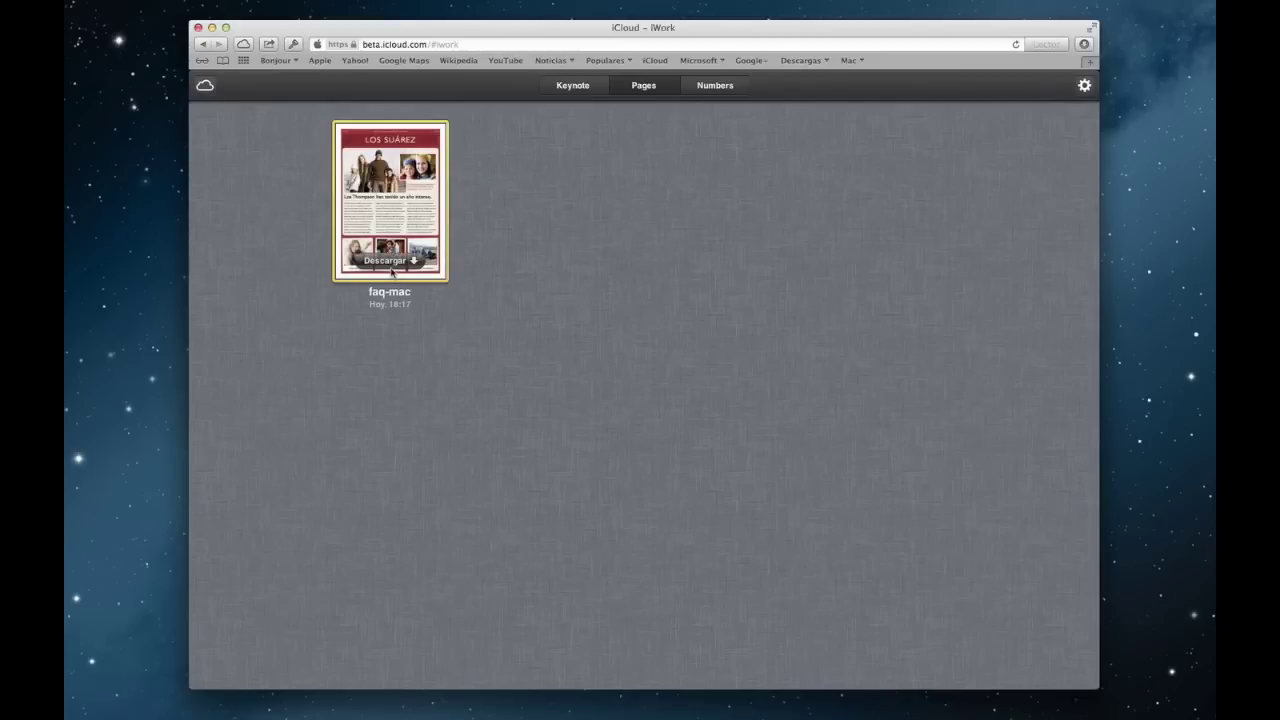
# Step: Try to upload yo.jpg from the images folder to the Pages documents in iWork, and dismiss the upload message
pyautogui.click(1084, 86)
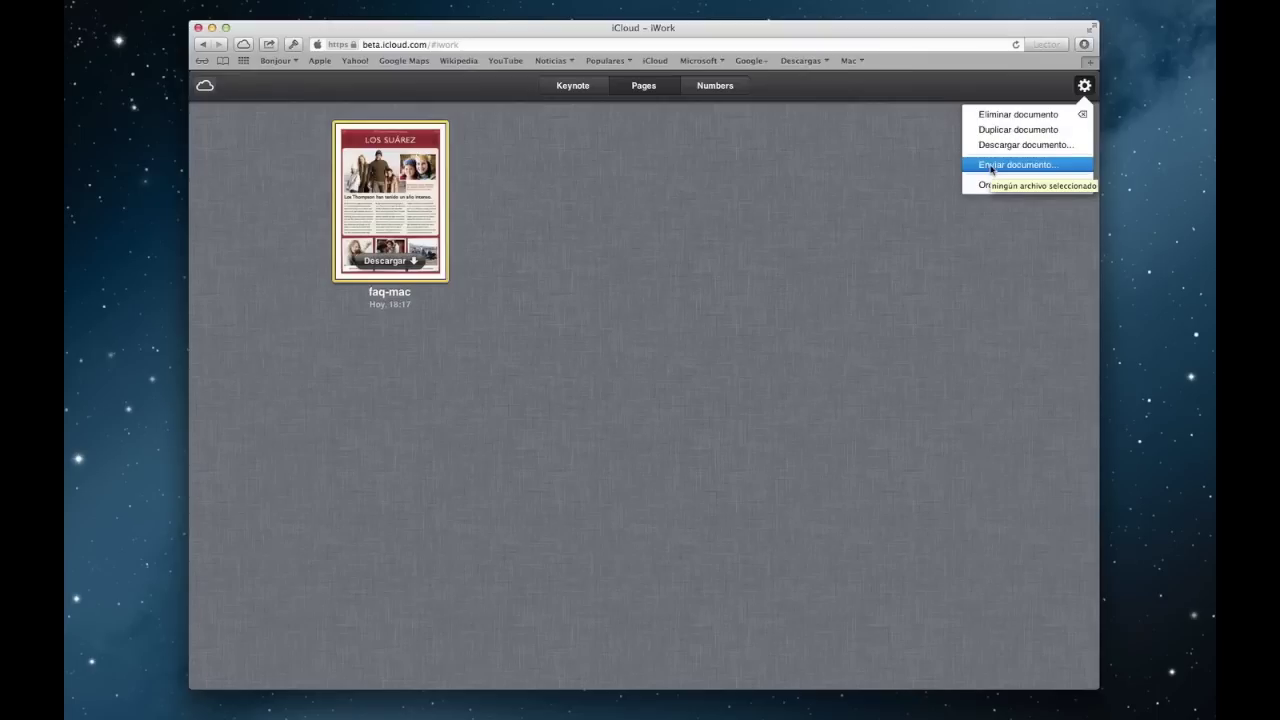
pyautogui.click(991, 166)
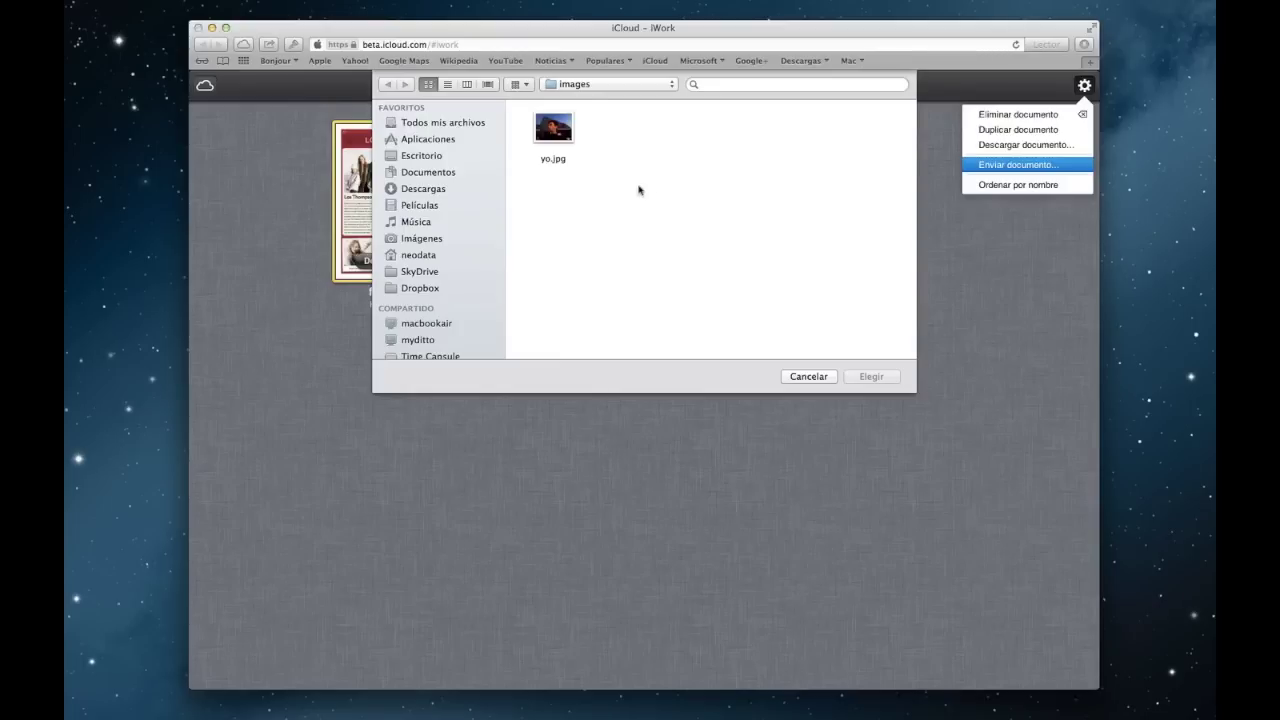
pyautogui.click(553, 127)
pyautogui.click(872, 376)
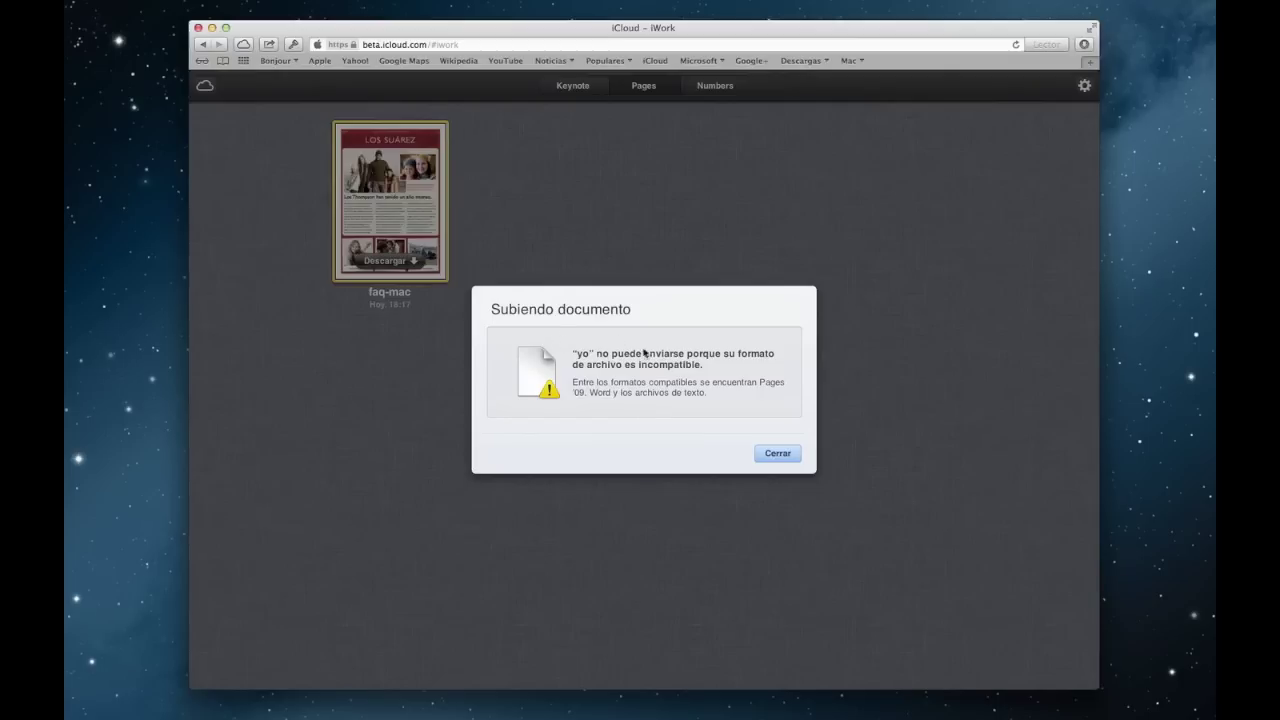
pyautogui.click(758, 452)
# Step: Look through the Keynote and Numbers document libraries in iWork on the iCloud site
pyautogui.click(584, 91)
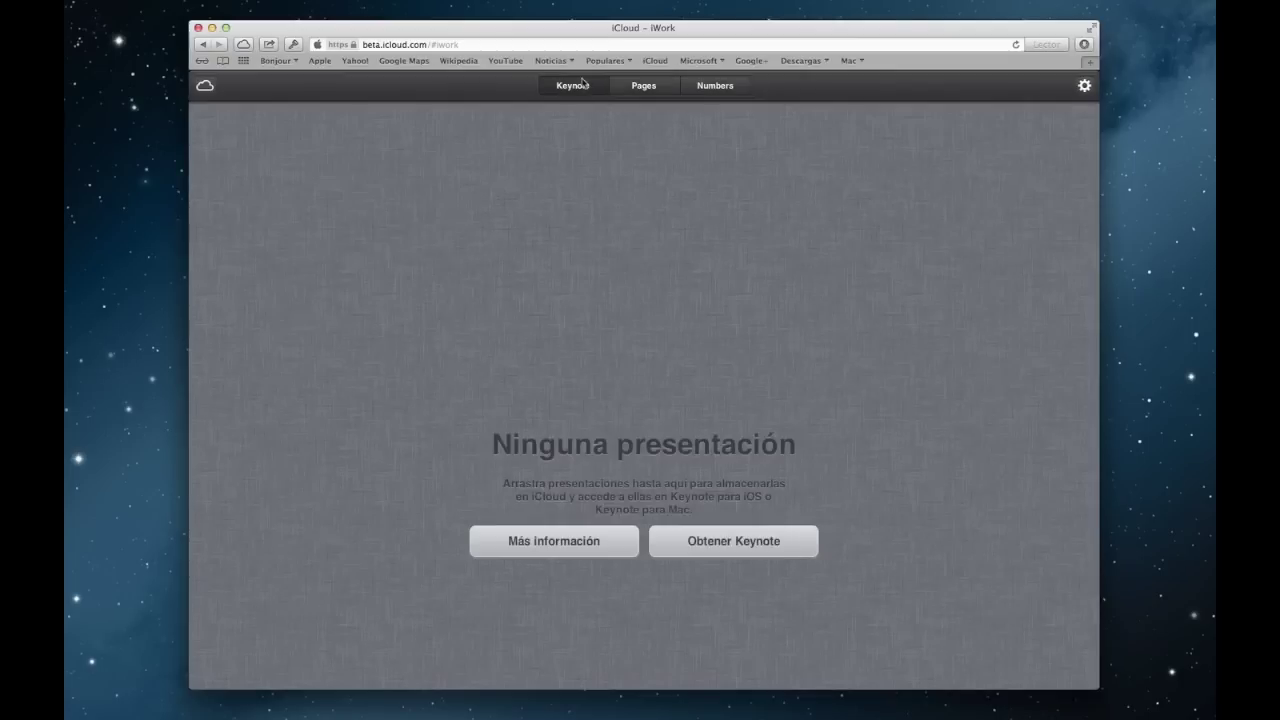
pyautogui.click(702, 88)
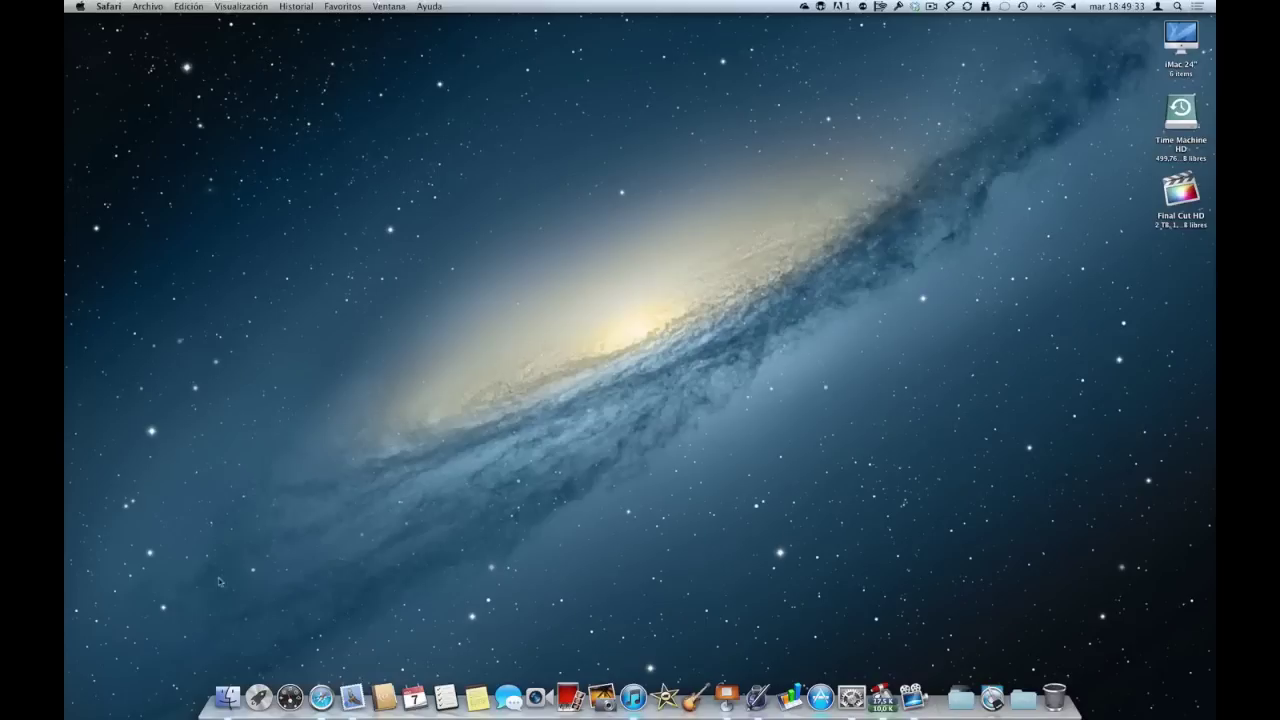
# Step: Switch to Finder, select faq-mac among the documents in Todos mis archivos, and open its enclosing iCloud folder
pyautogui.click(229, 703)
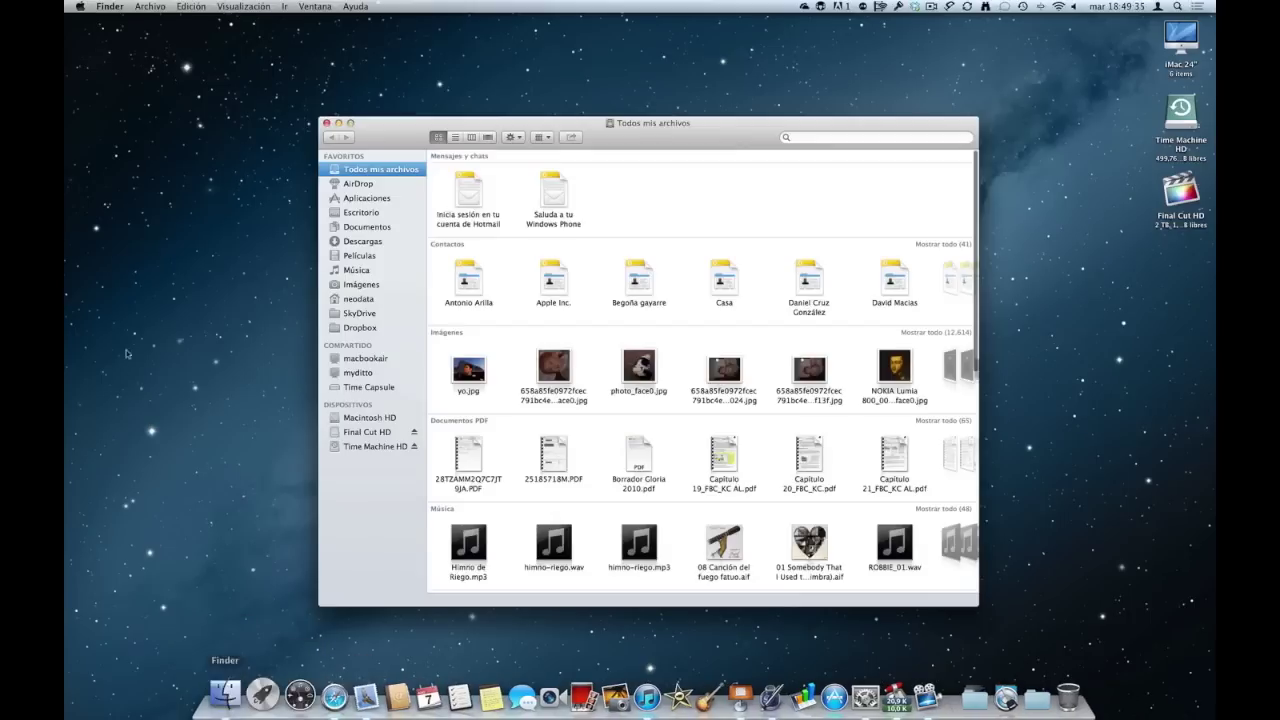
pyautogui.scroll(-5, 727, 395)
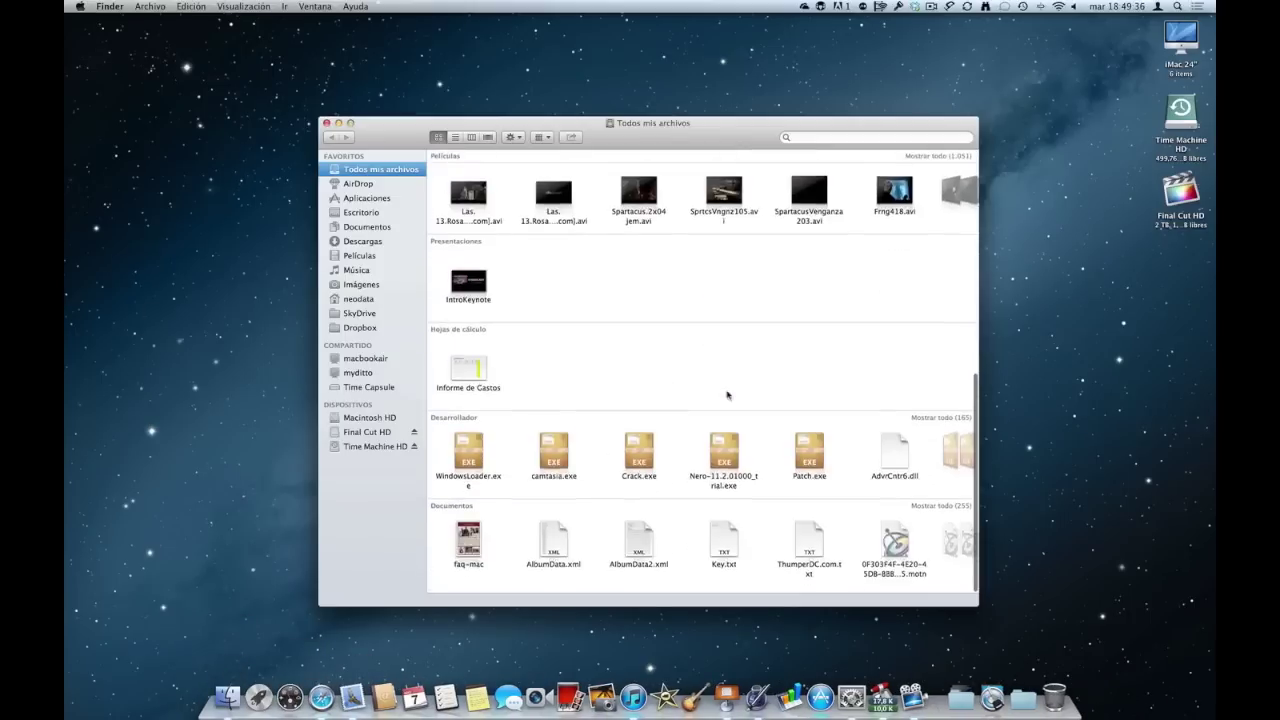
pyautogui.click(480, 558)
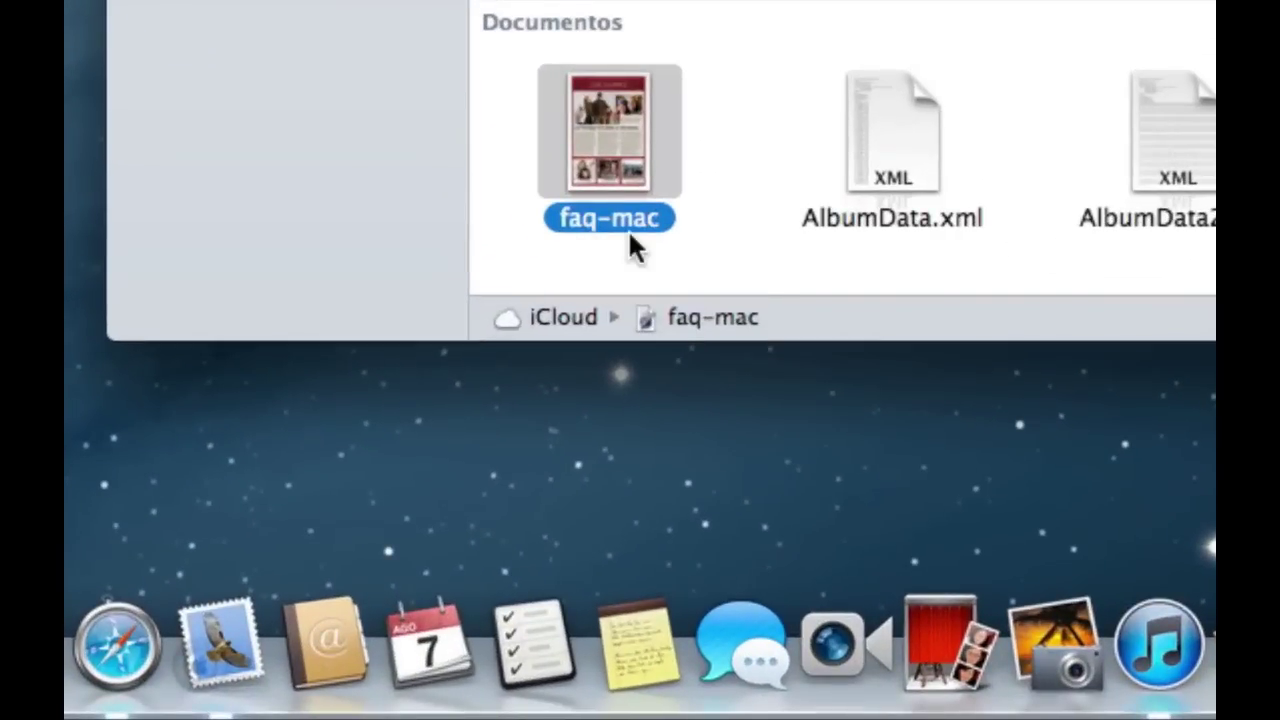
pyautogui.rightClick(547, 322)
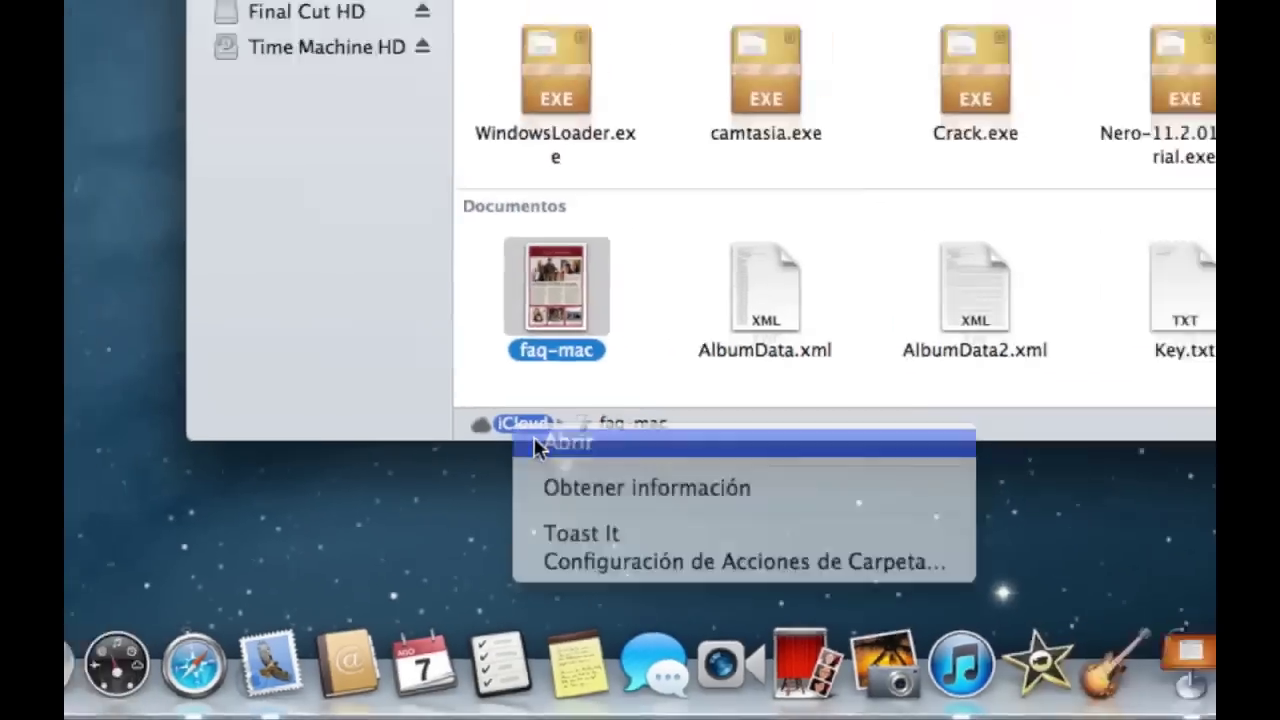
pyautogui.click(580, 338)
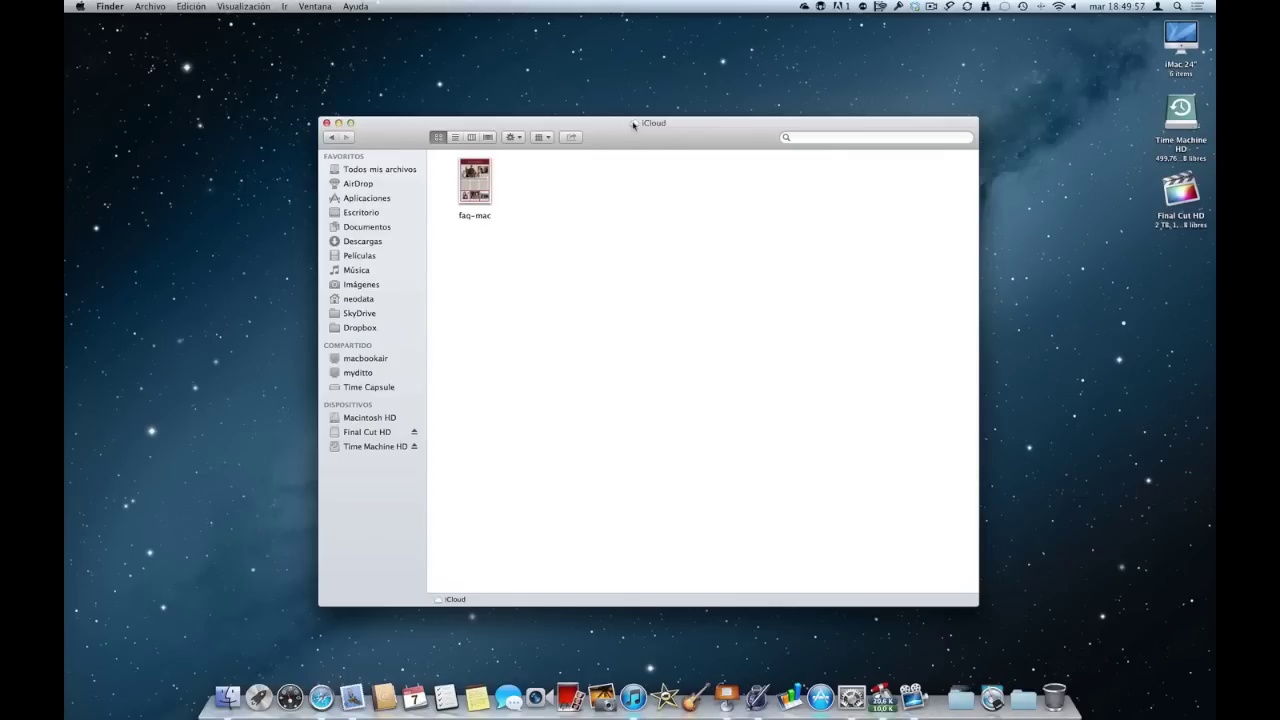
# Step: Browse the Dropbox and SkyDrive folders for comparison with the iCloud folder
pyautogui.click(351, 328)
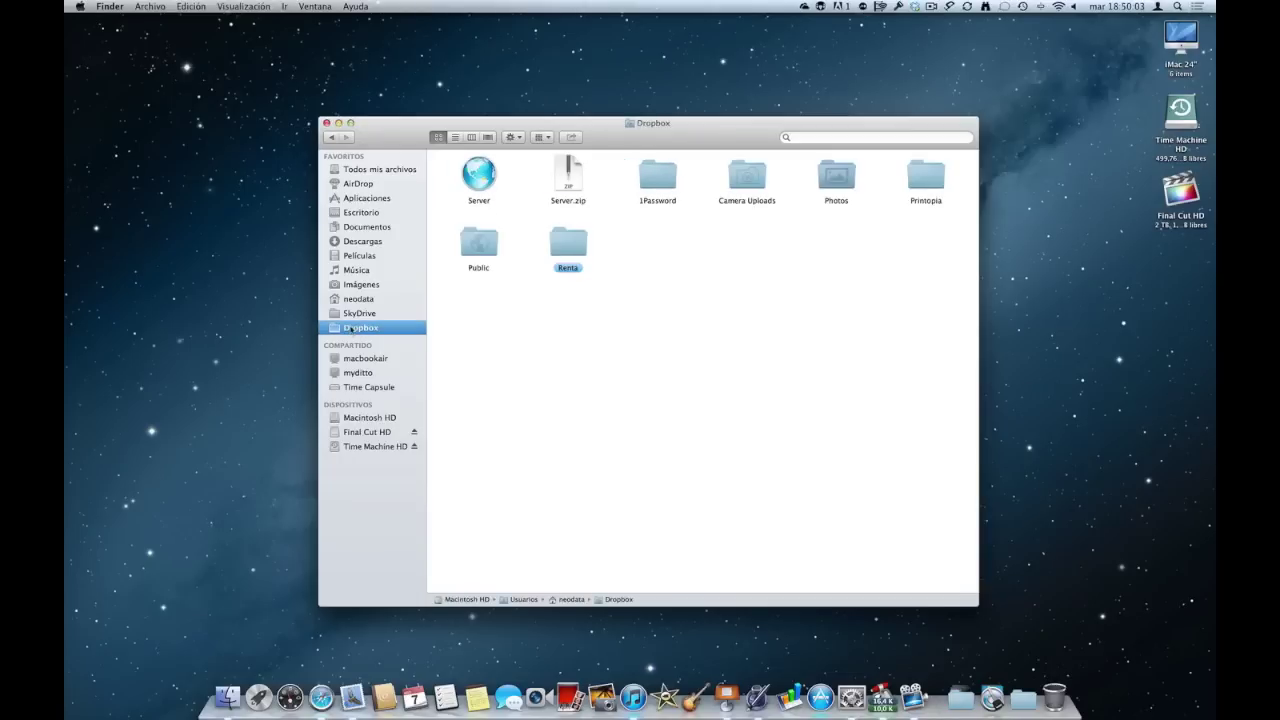
pyautogui.click(357, 313)
pyautogui.click(352, 326)
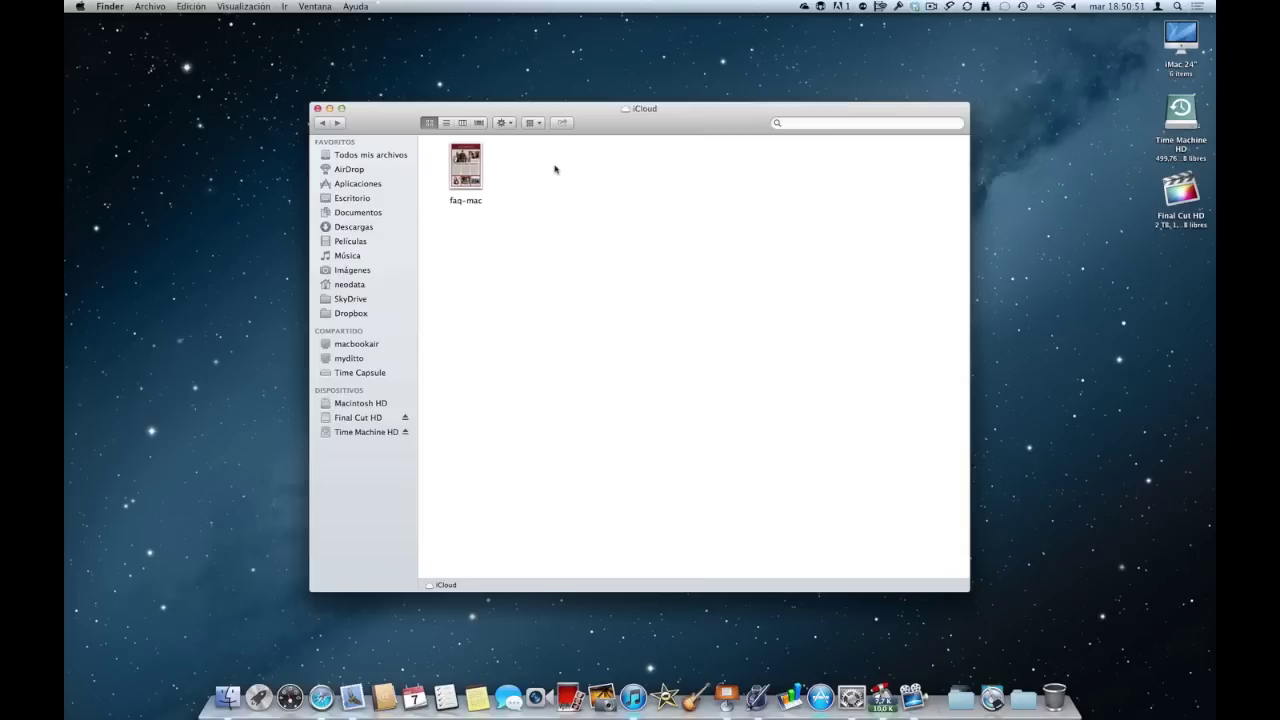
# Step: Show the iCloud folder as a list and then in columns, revealing its parent folders up to the home folder
pyautogui.click(446, 122)
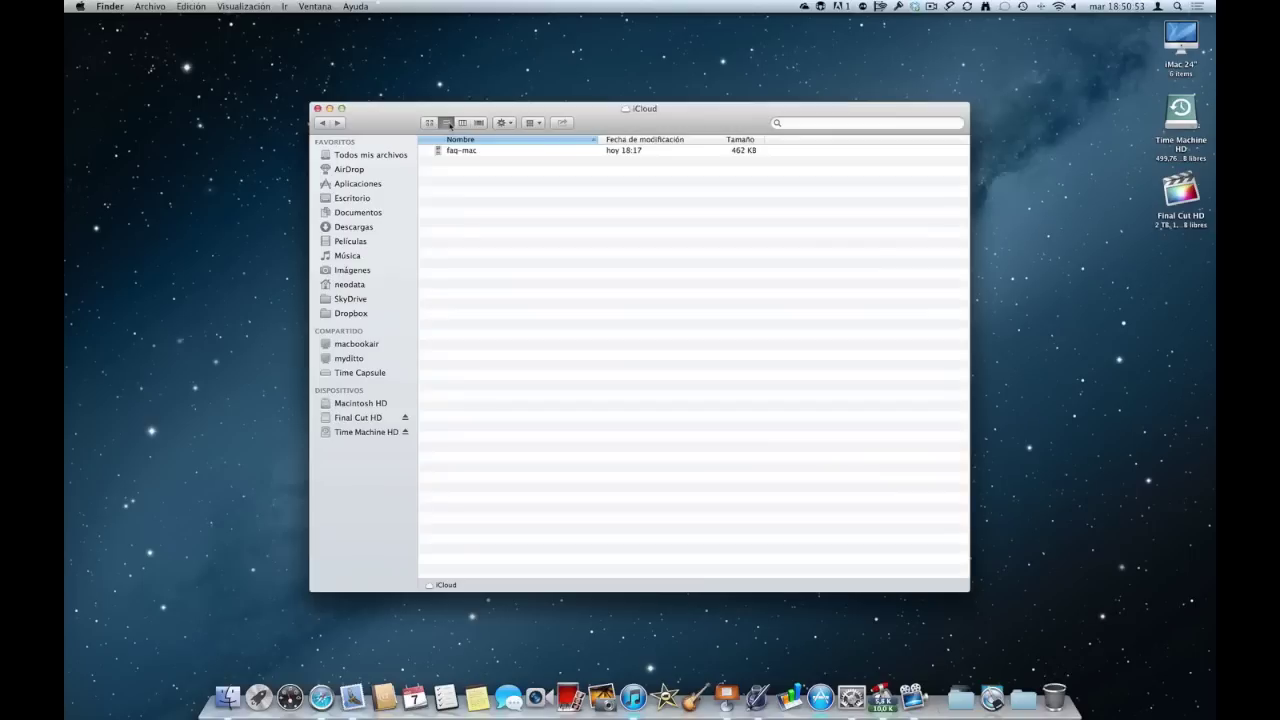
pyautogui.click(462, 122)
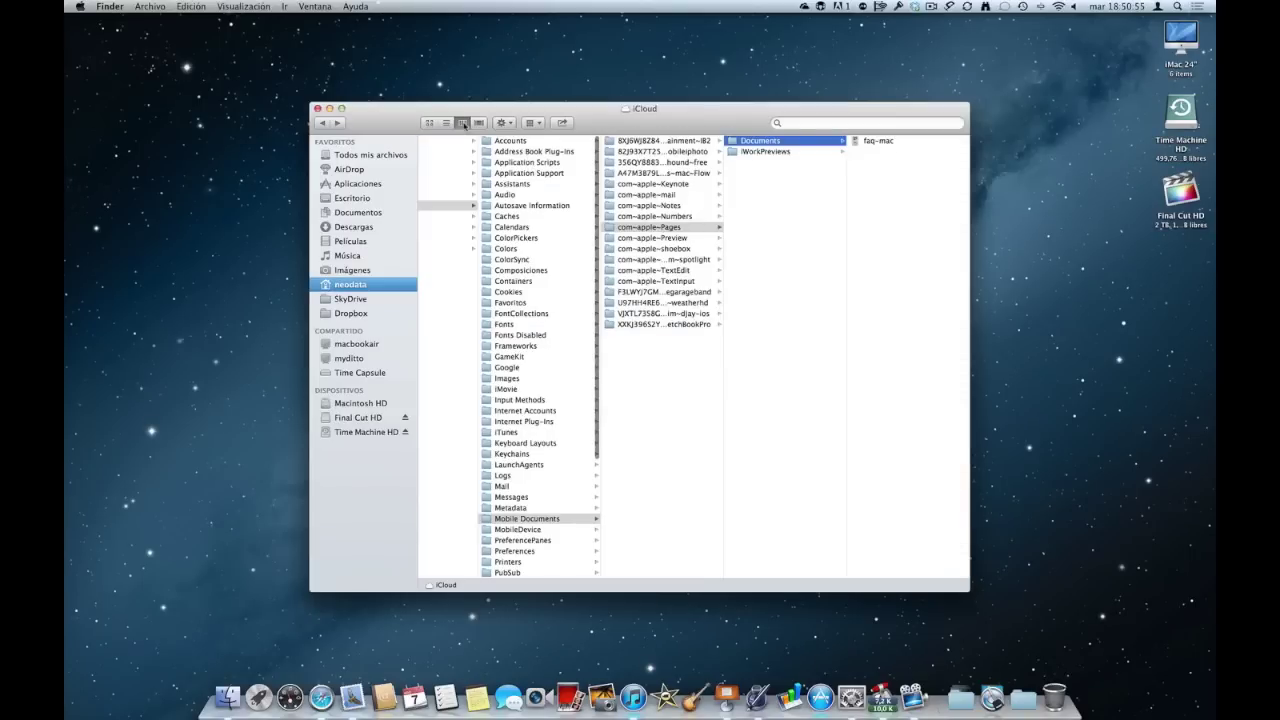
pyautogui.hscroll(-5, 577, 388)
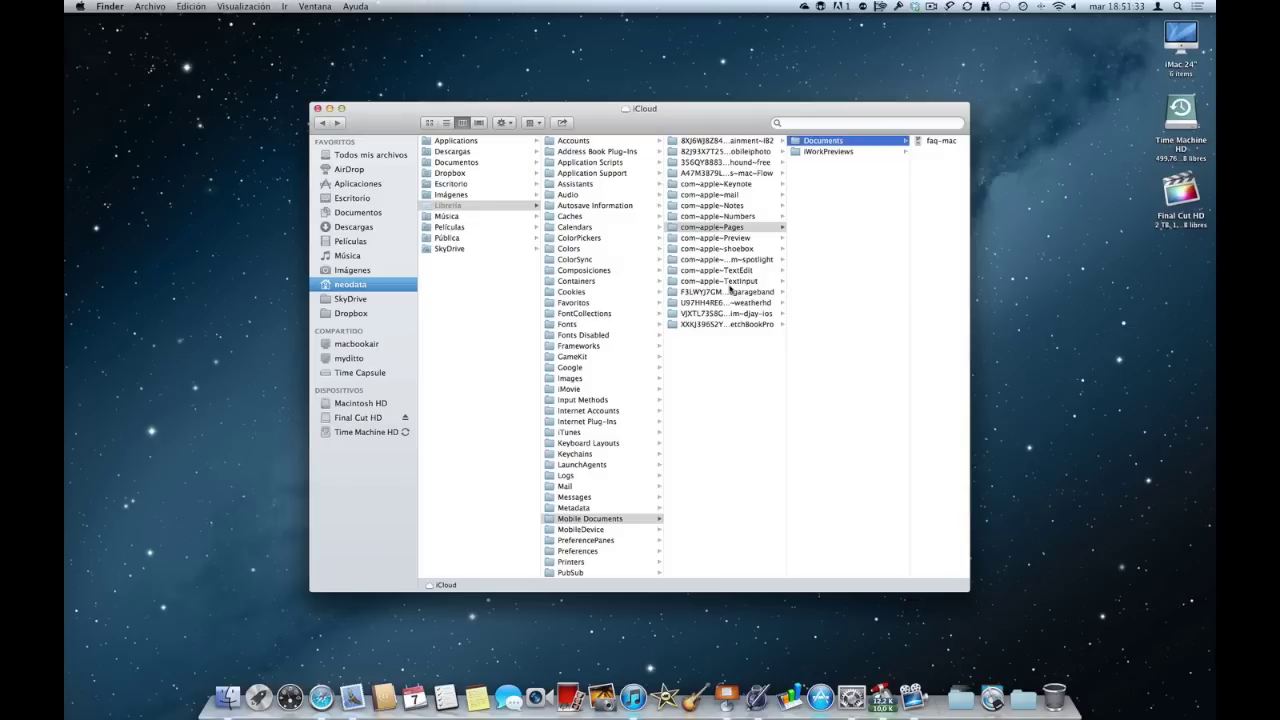
# Step: Browse com~apple~Preview to its Documents and Windows 8 folders, and preview the logo PNG and the 600x450 JPG
pyautogui.click(720, 239)
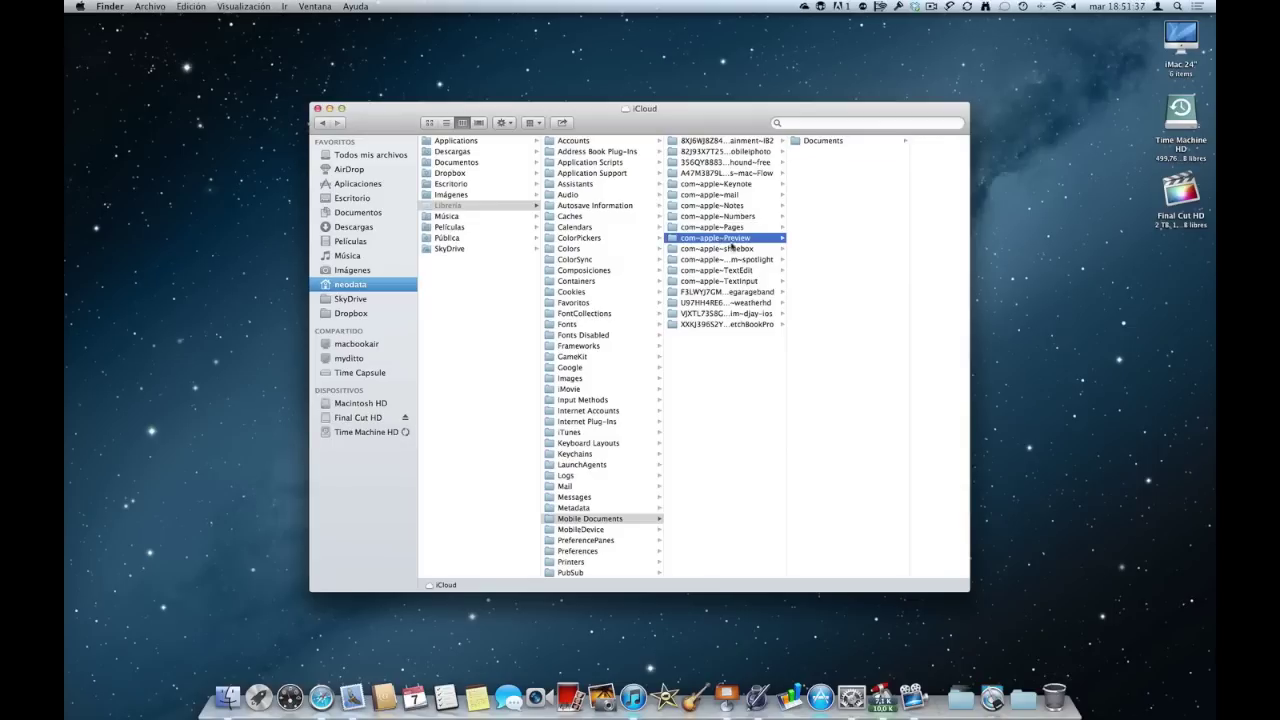
pyautogui.click(838, 143)
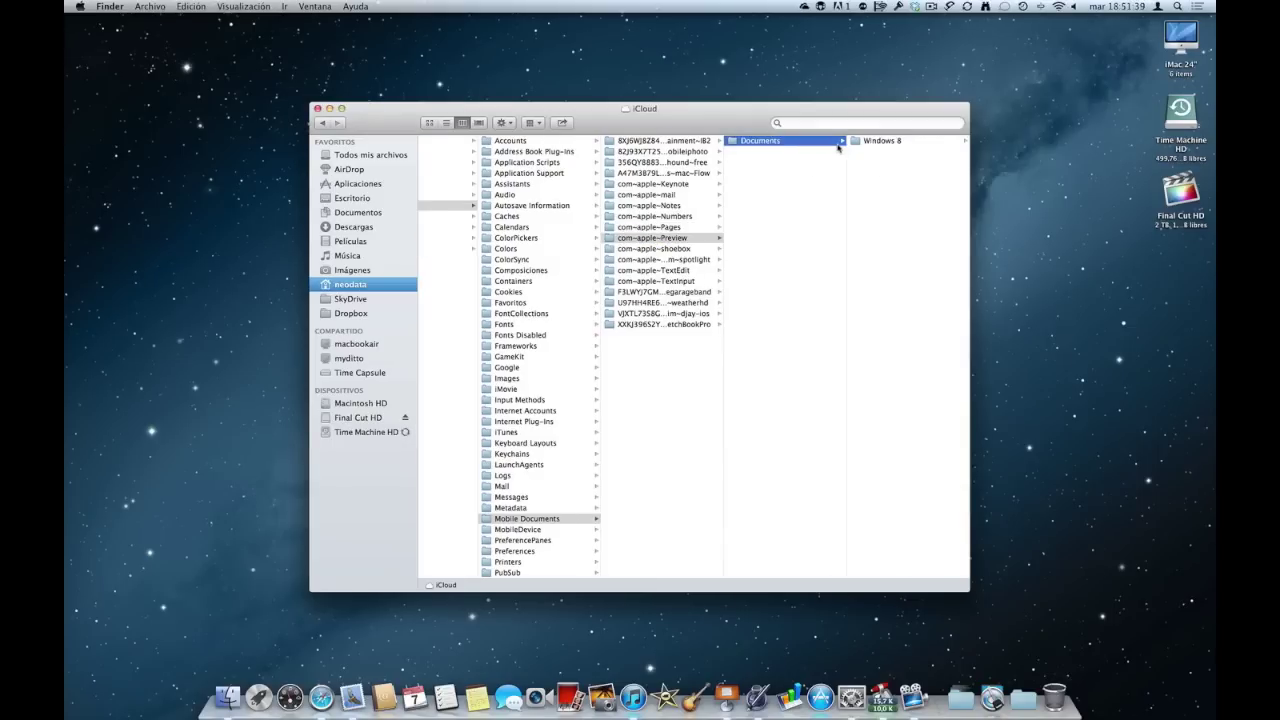
pyautogui.click(870, 143)
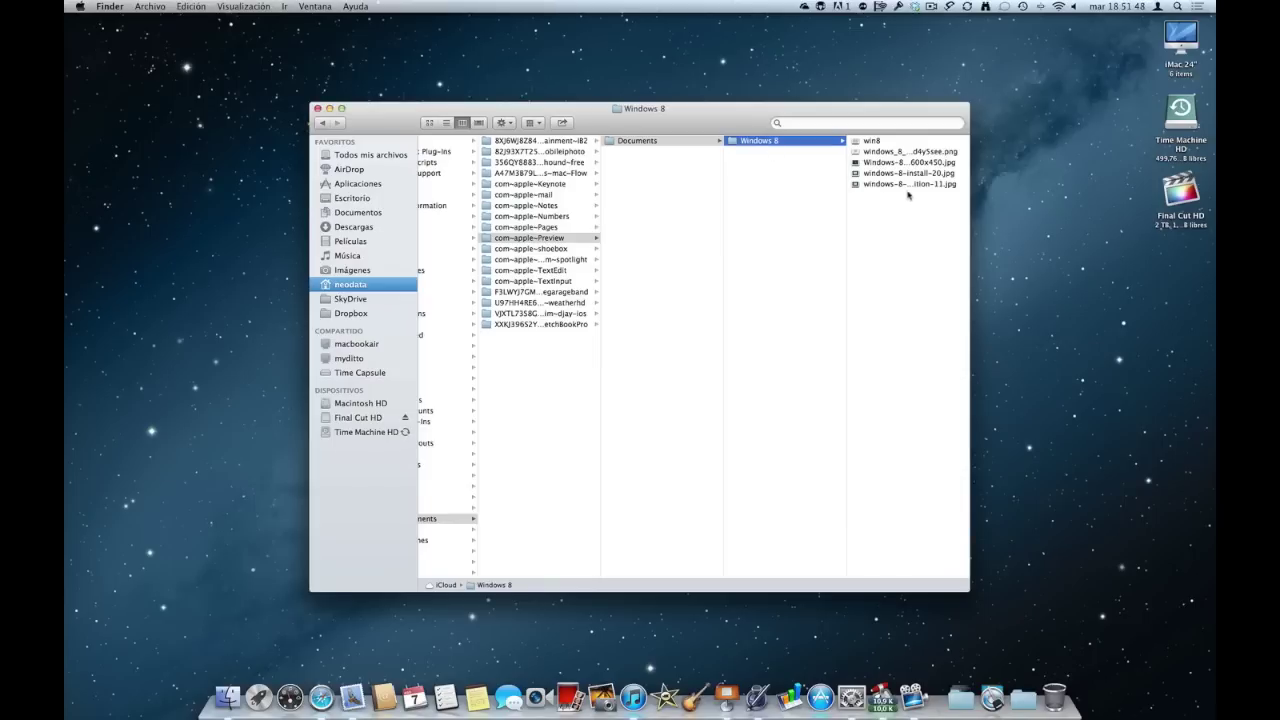
pyautogui.click(895, 152)
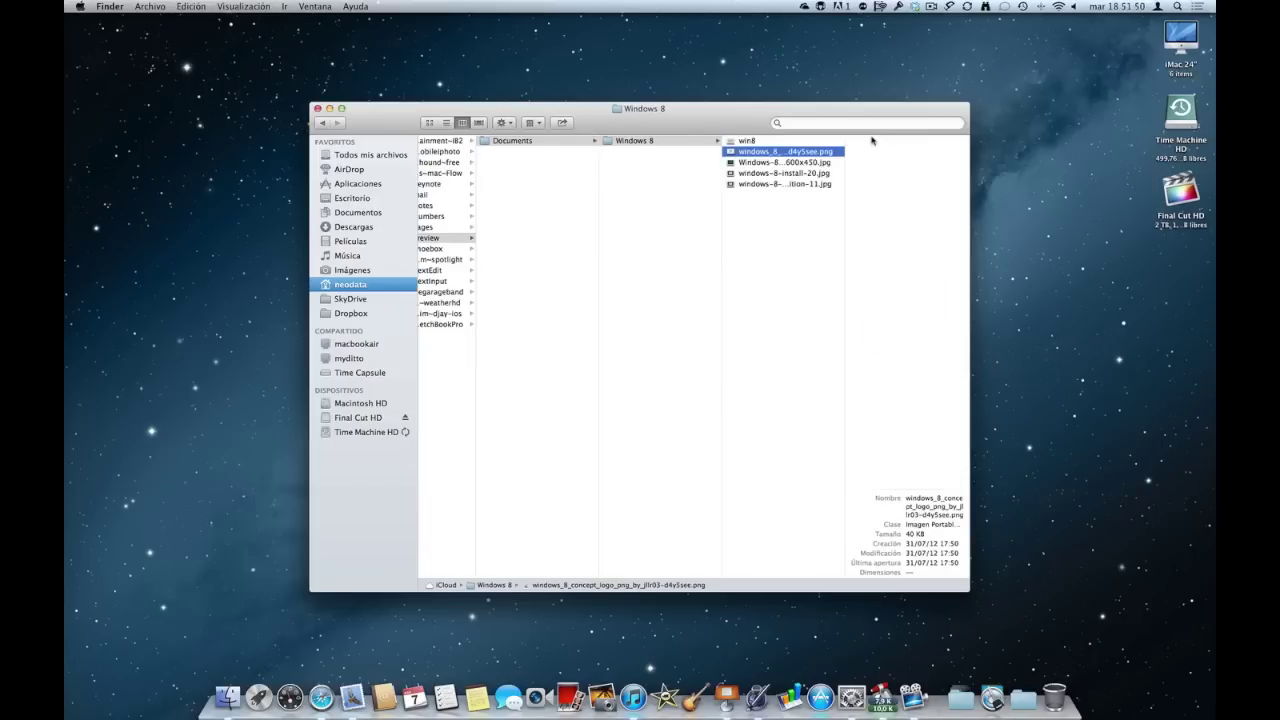
pyautogui.click(803, 162)
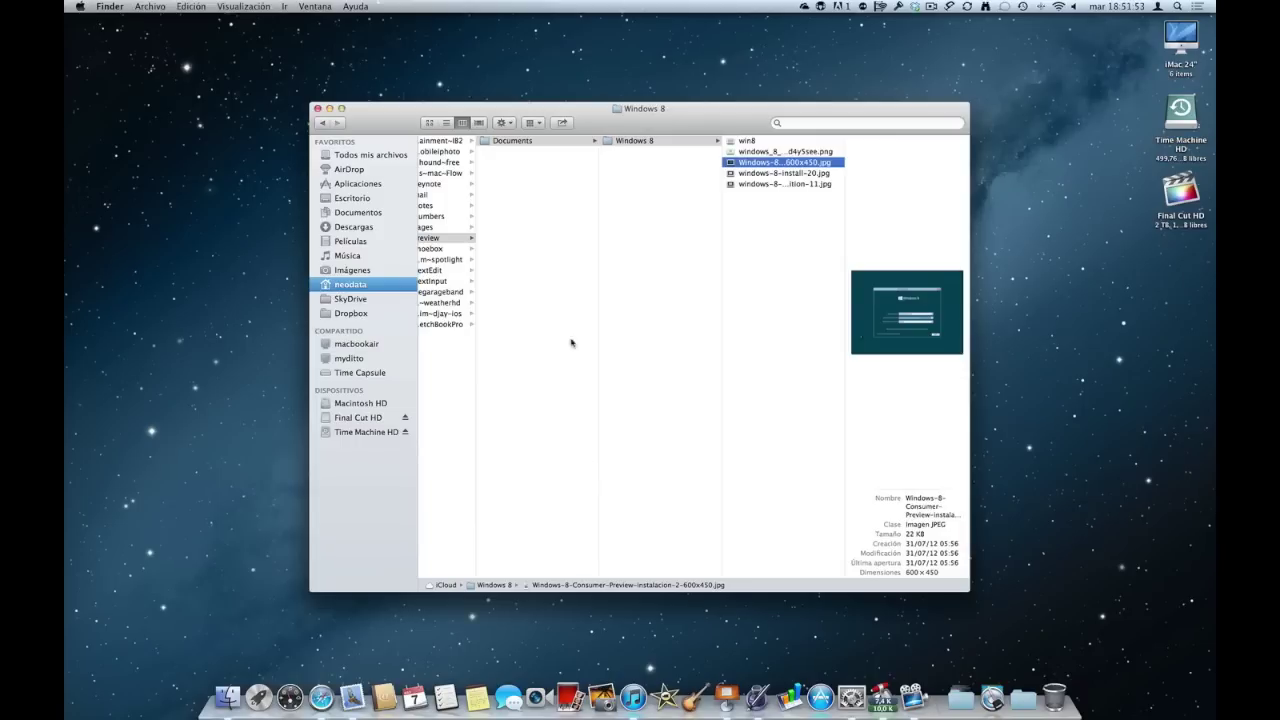
# Step: Add com~apple~Preview's Documents folder to the Dock and display its contents from there
pyautogui.moveTo(483, 142); pyautogui.dragTo(1018, 695)
pyautogui.click(1020, 690)
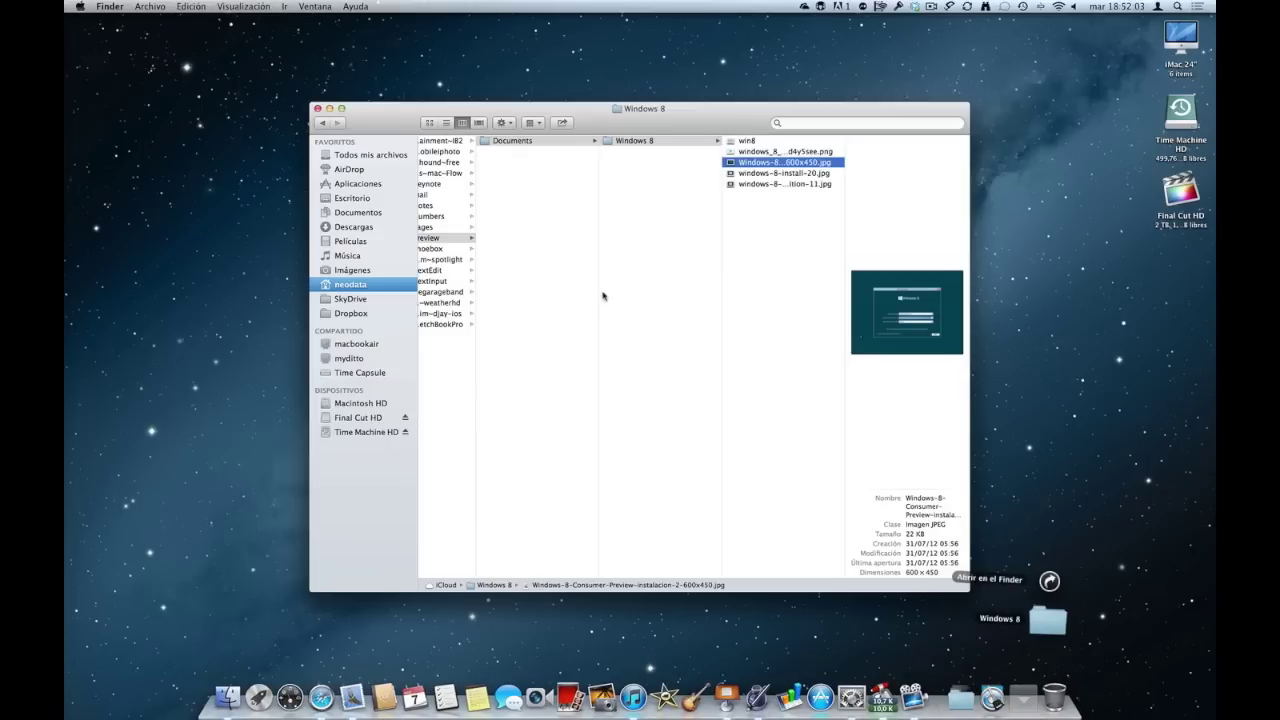
# Step: Add the Mobile Documents folder to the Dock and display the app folders it contains
pyautogui.hscroll(-3, 550, 387)
pyautogui.hscroll(-5, 547, 384)
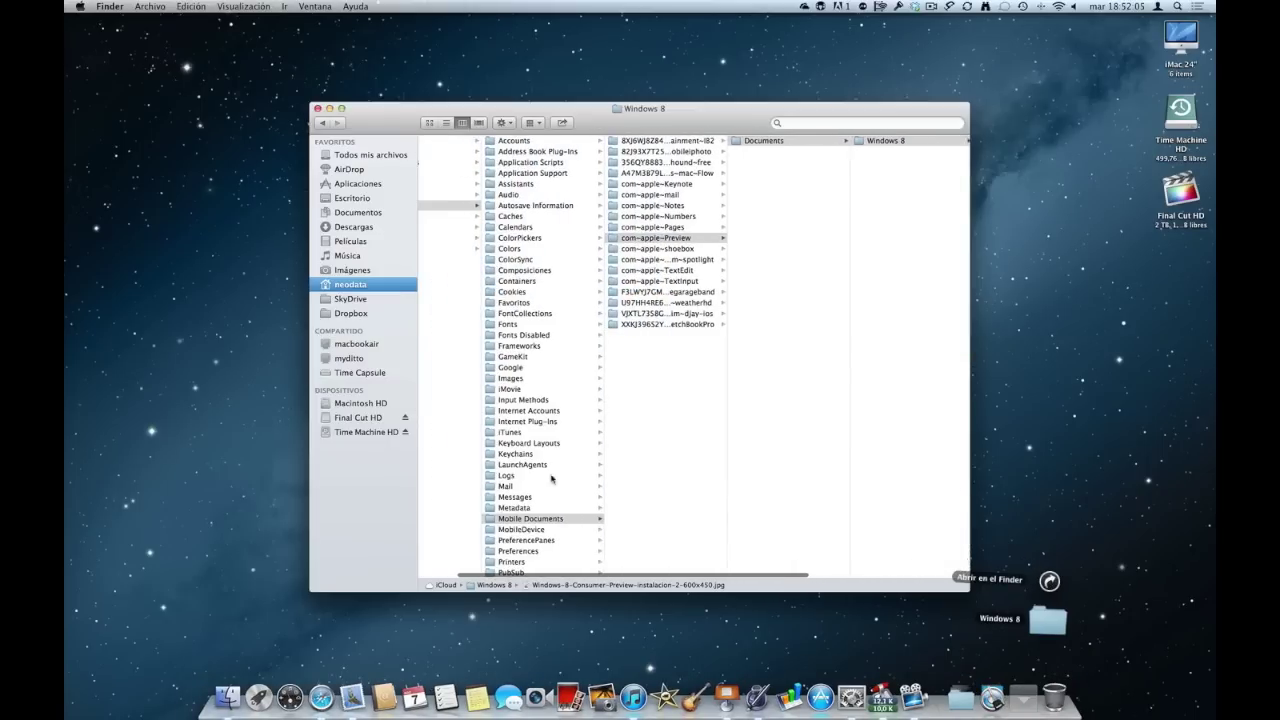
pyautogui.moveTo(495, 523); pyautogui.dragTo(1036, 688)
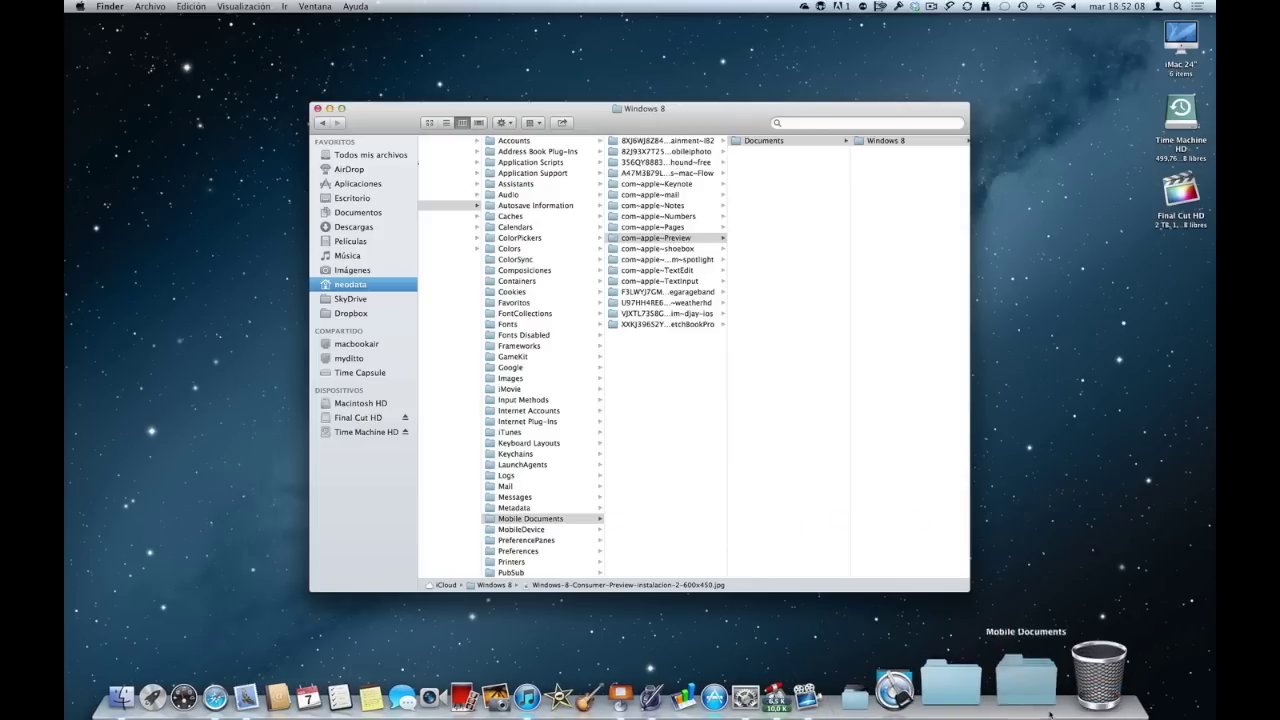
pyautogui.click(1036, 688)
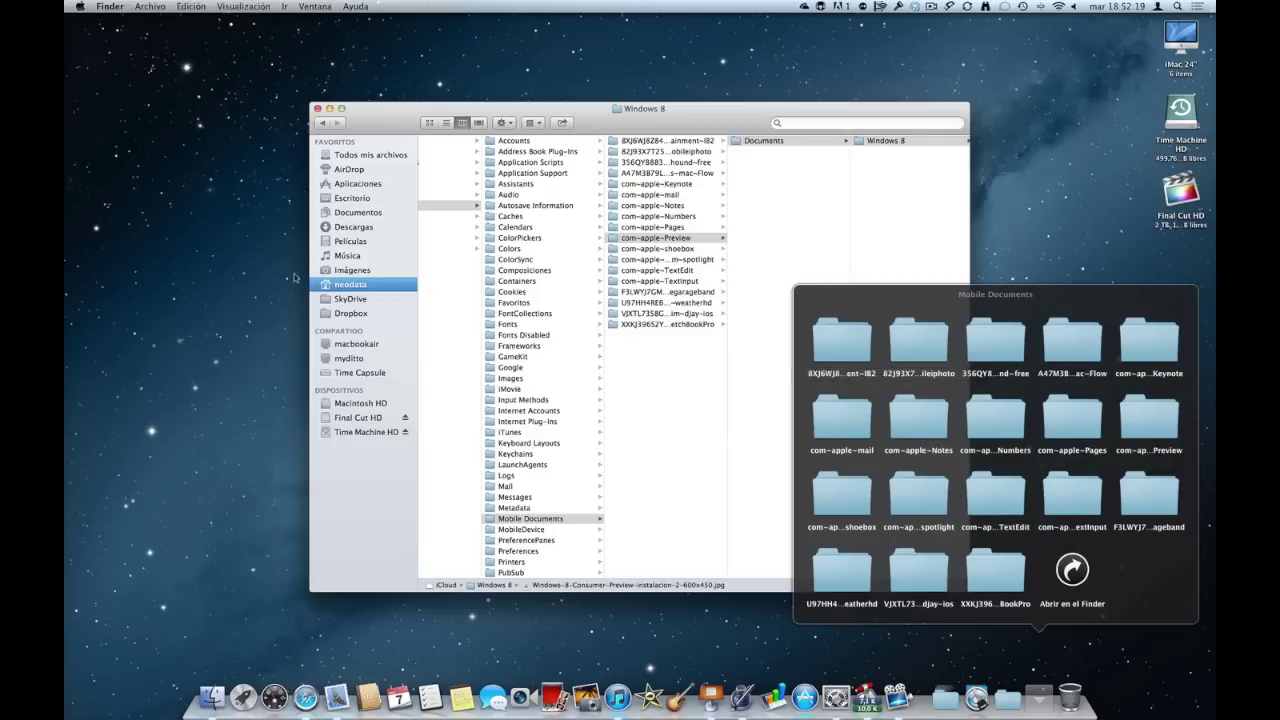
# Step: Review the SkyDrive and Dropbox folders in Finder, and close the Finder window
pyautogui.click(332, 303)
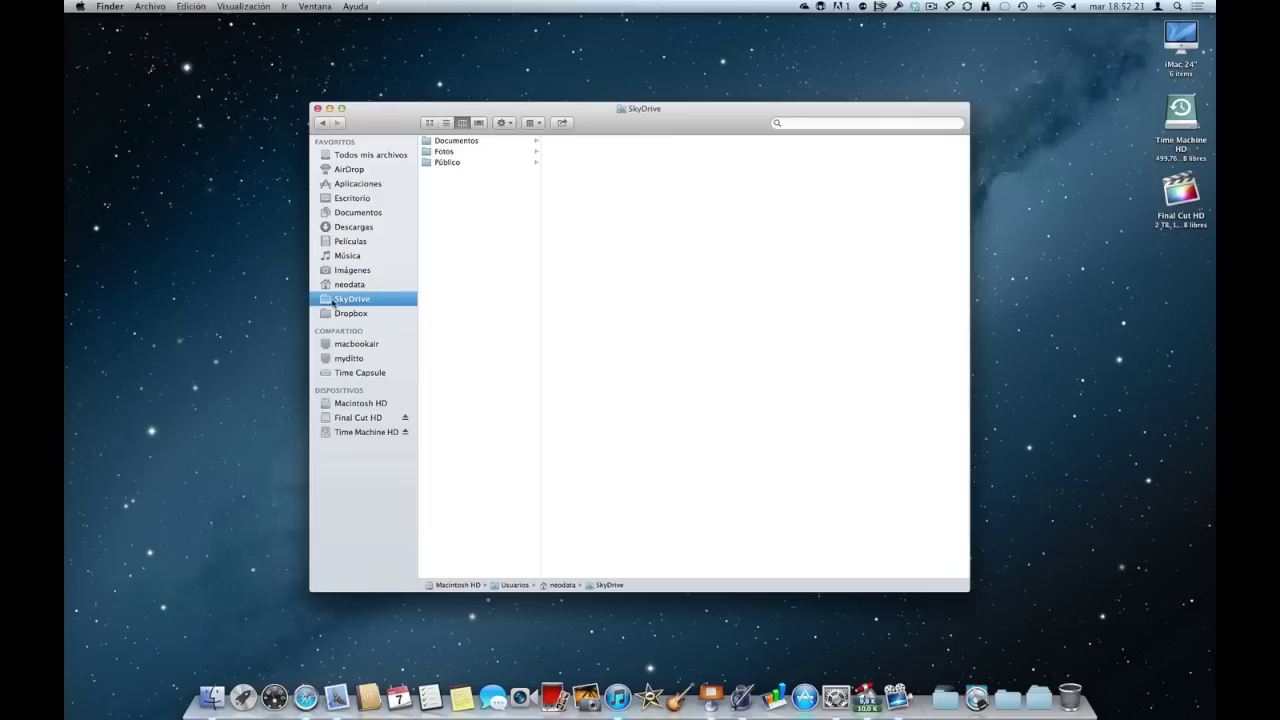
pyautogui.click(336, 318)
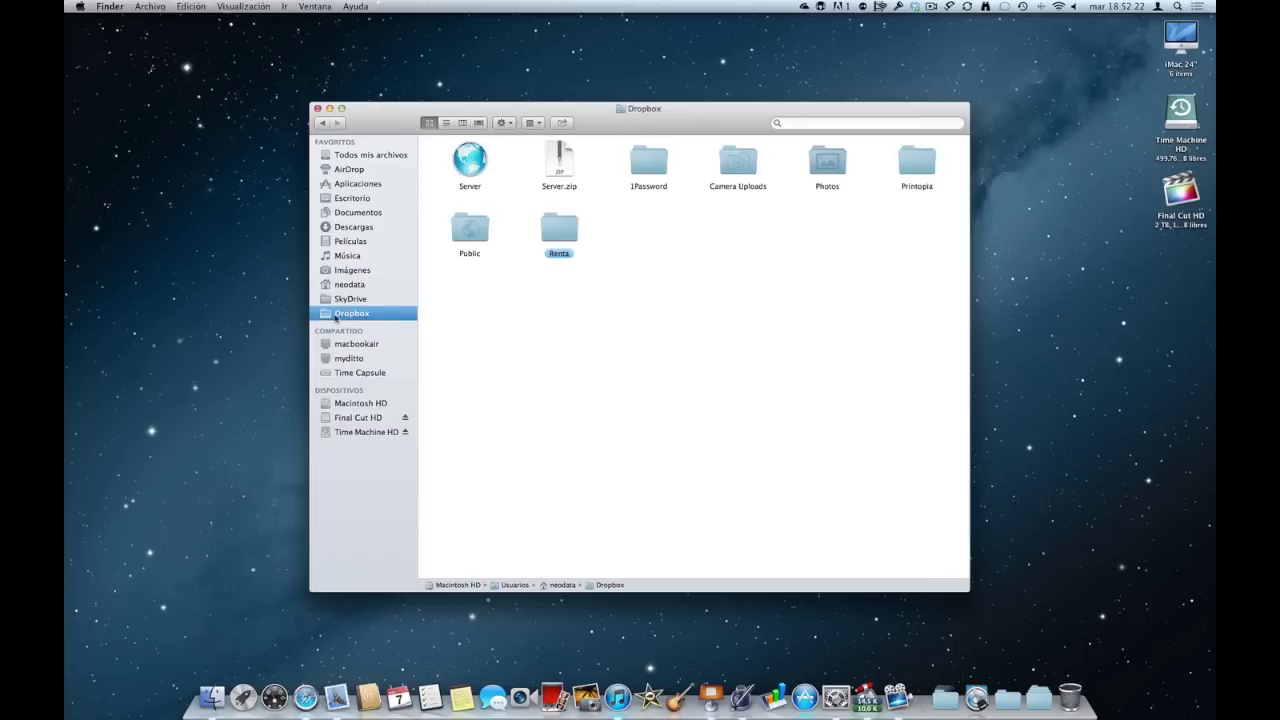
pyautogui.click(350, 303)
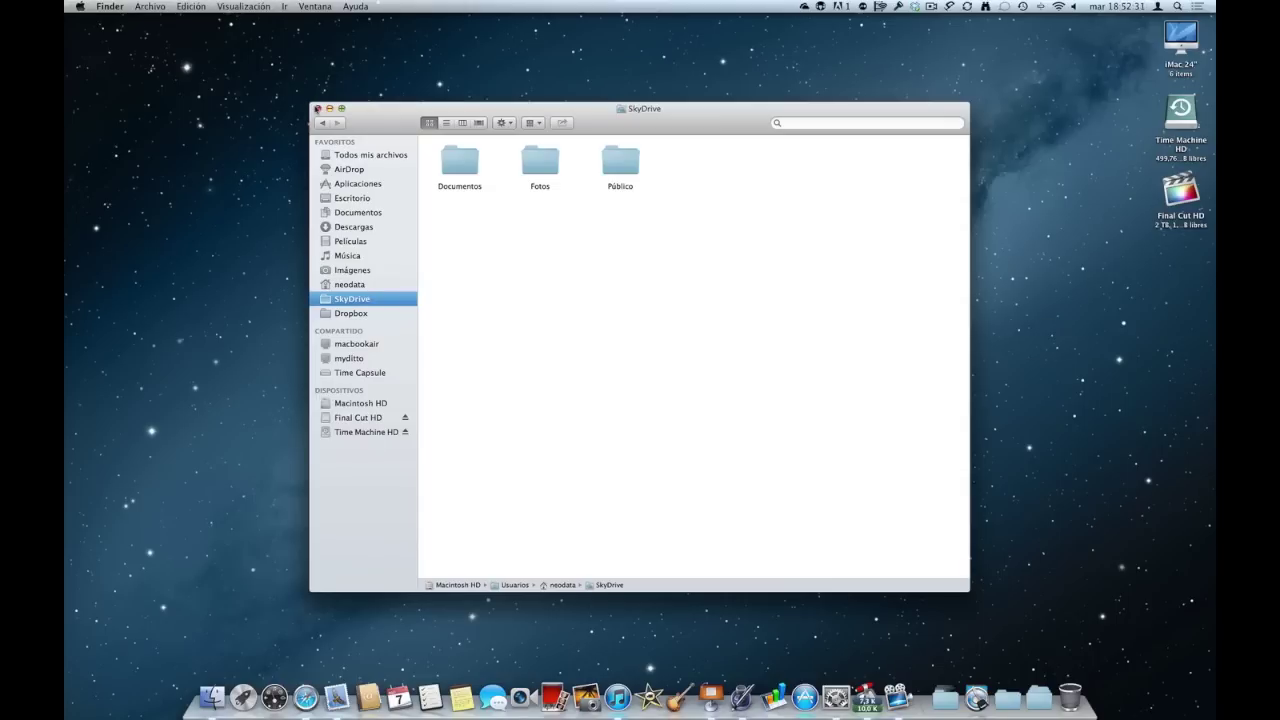
pyautogui.click(316, 108)
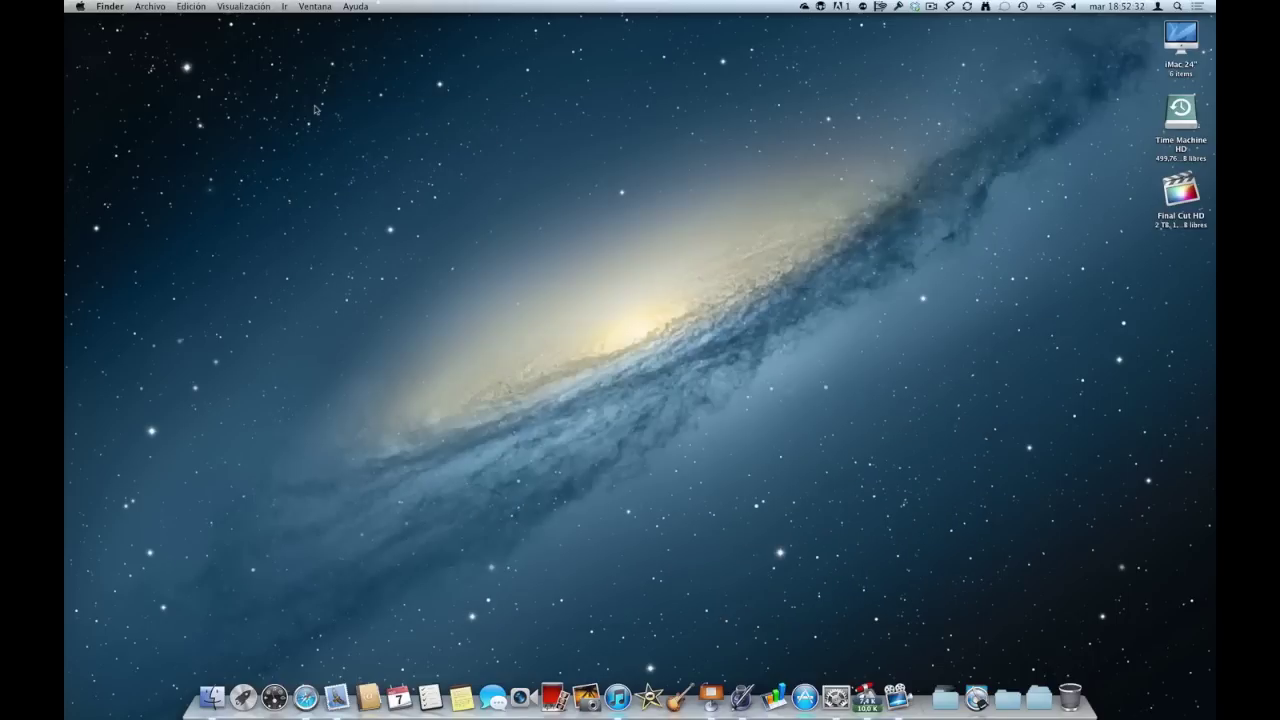
# Step: Open the user's hidden Library folder in Finder and display the contents of its Mobile Documents folder
pyautogui.click(284, 7)
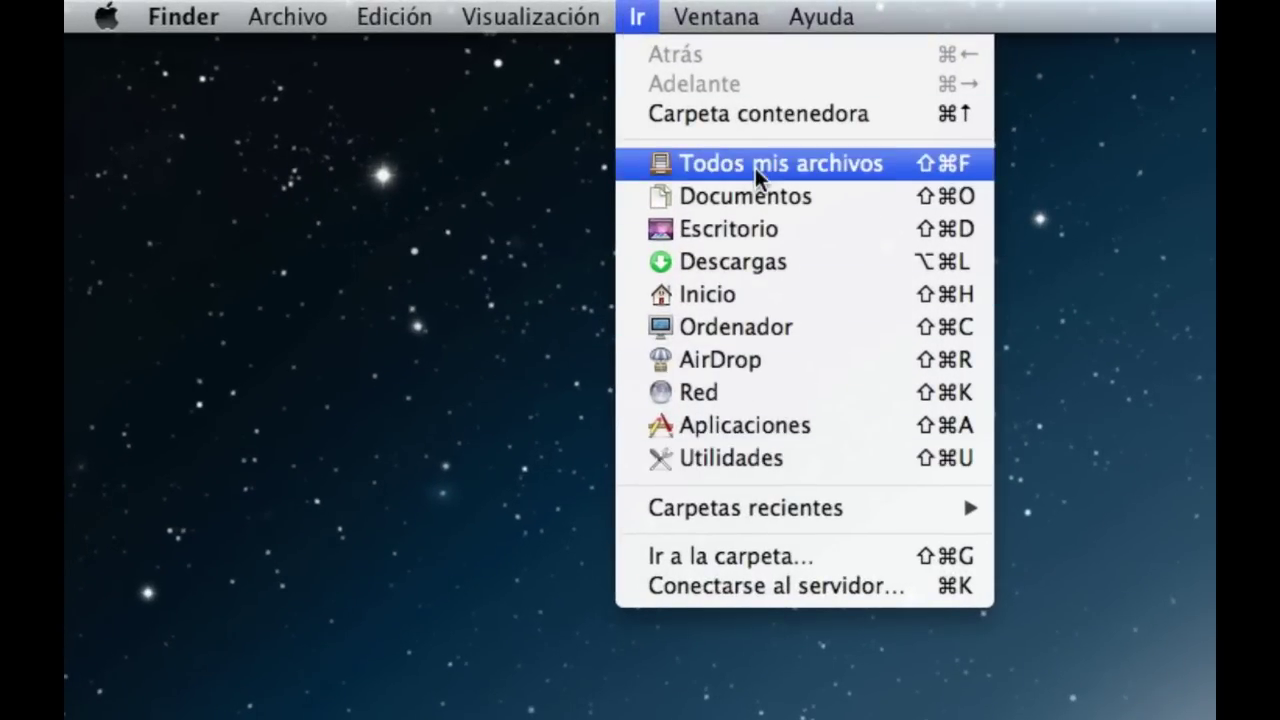
pyautogui.press('alt')
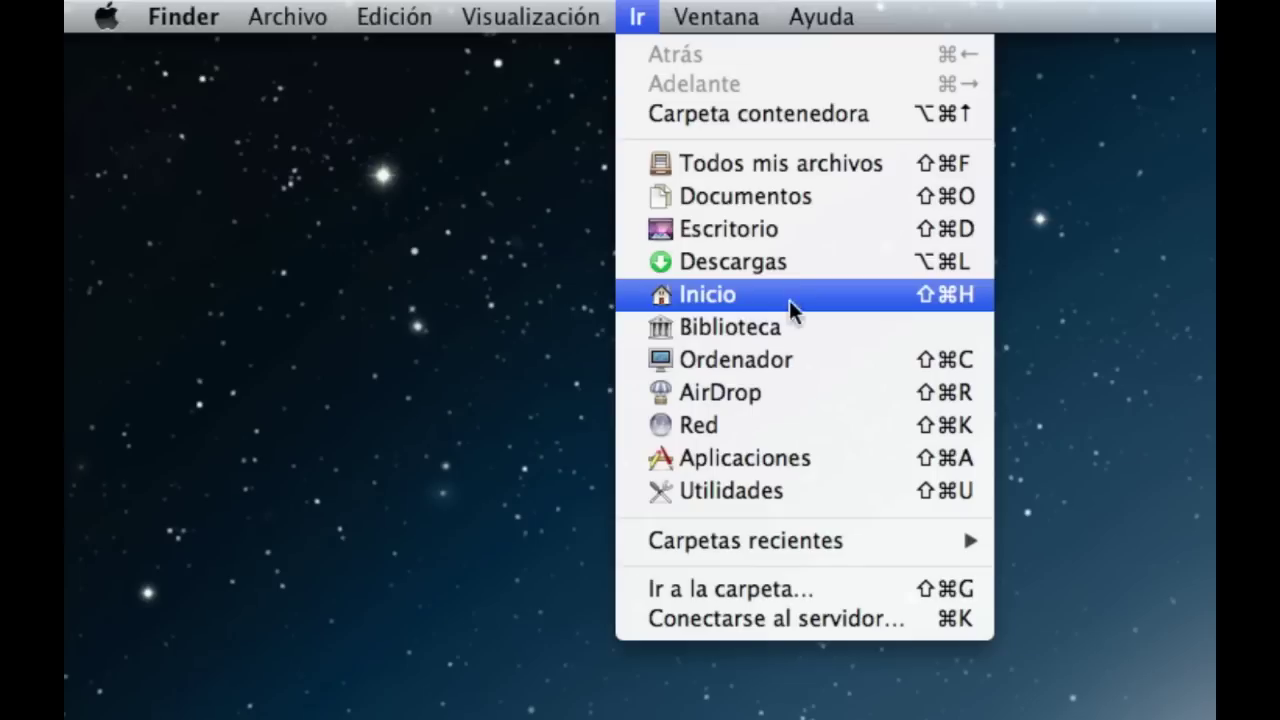
pyautogui.press('alt')
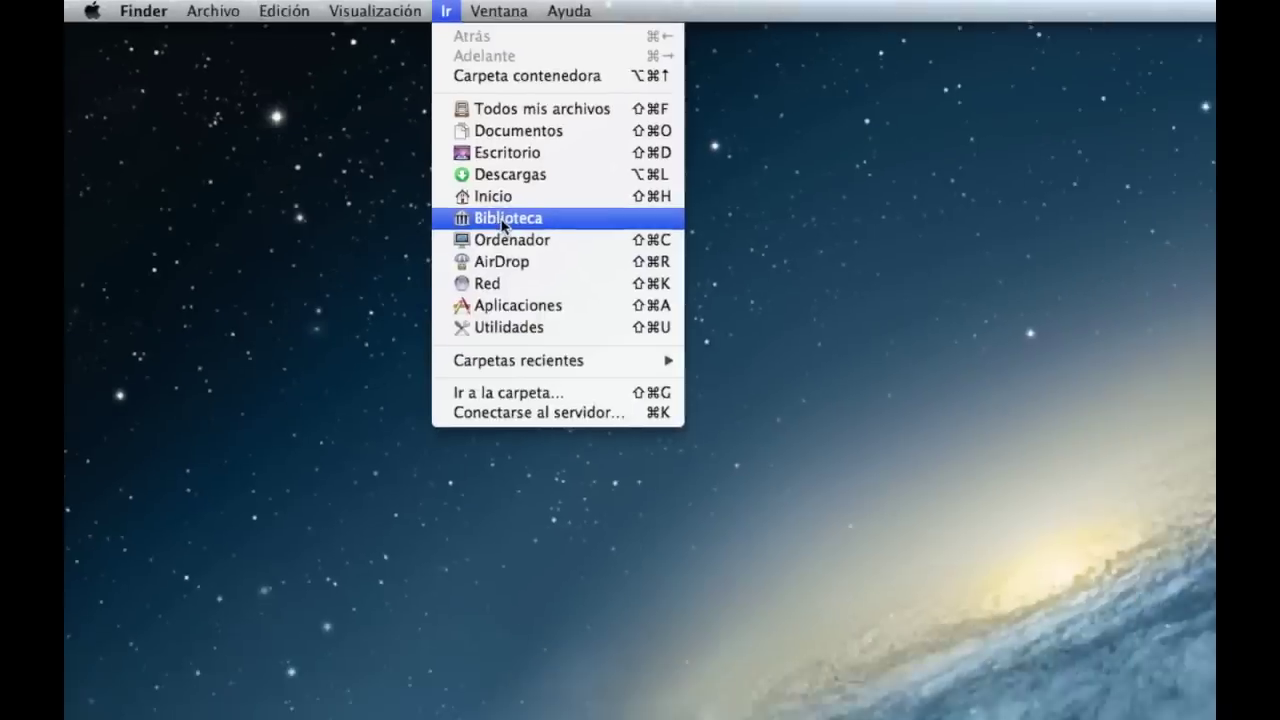
pyautogui.click(720, 330)
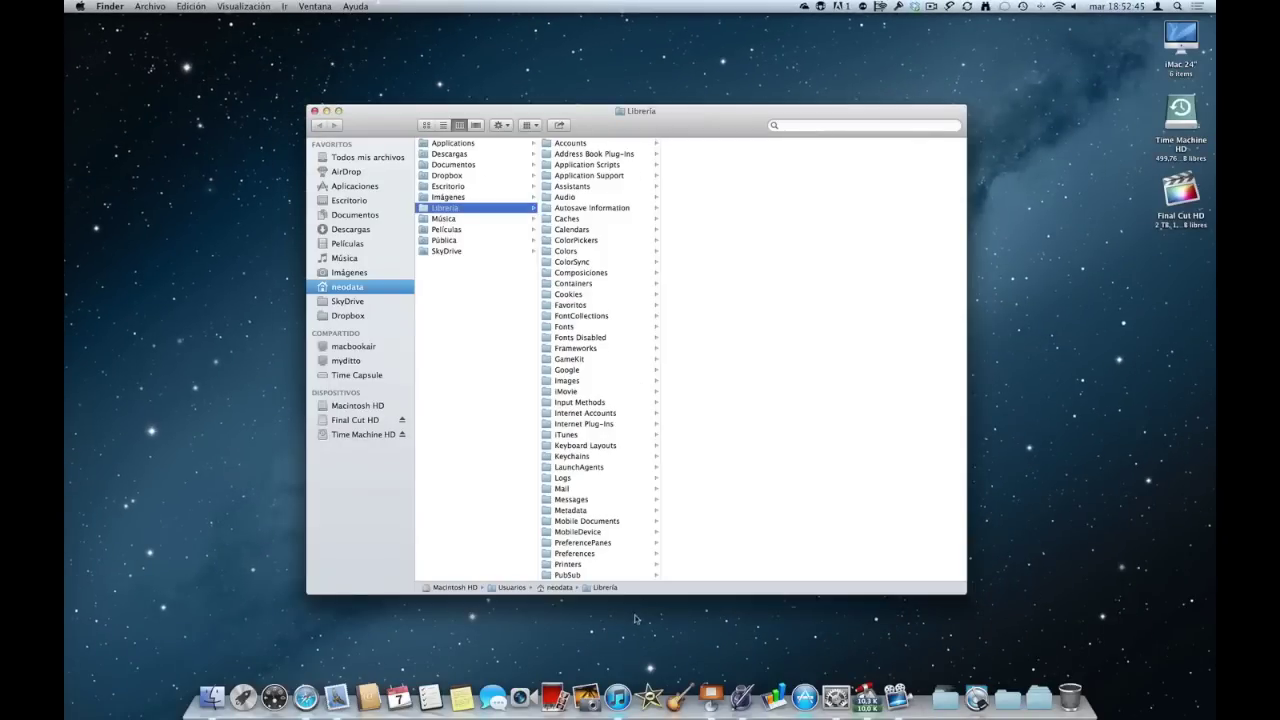
pyautogui.scroll(-5, 636, 516)
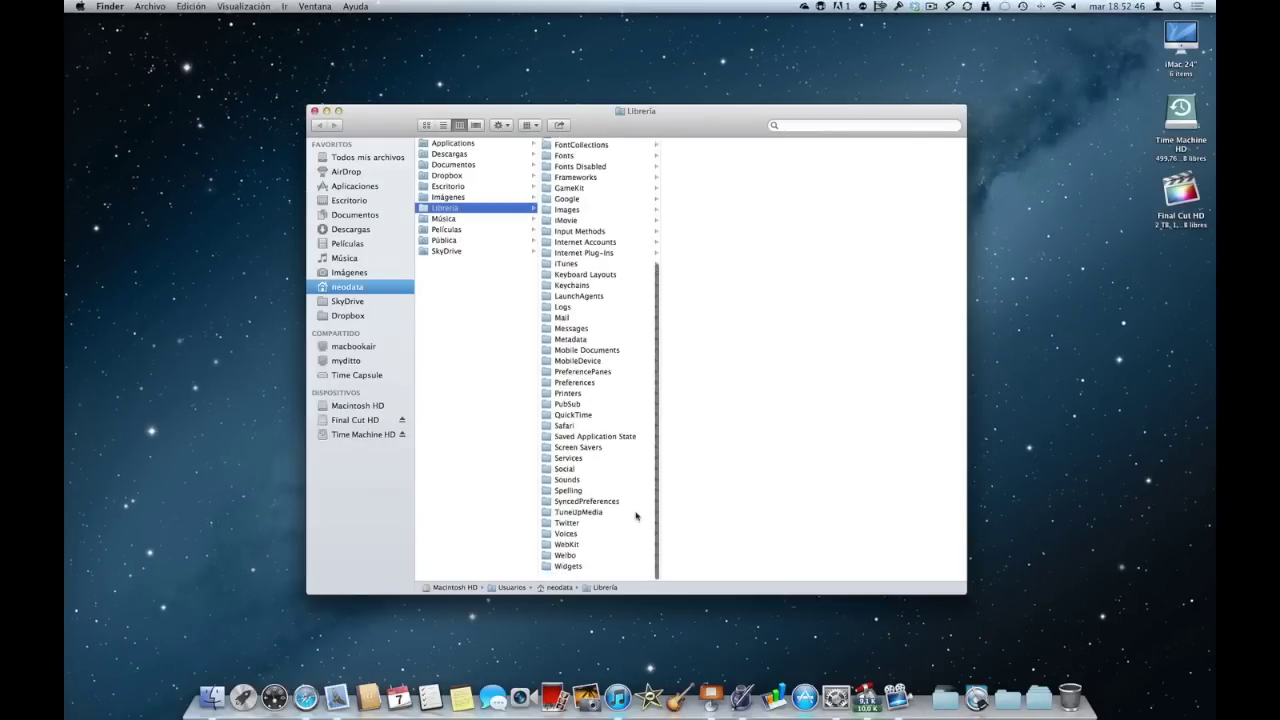
pyautogui.click(596, 360)
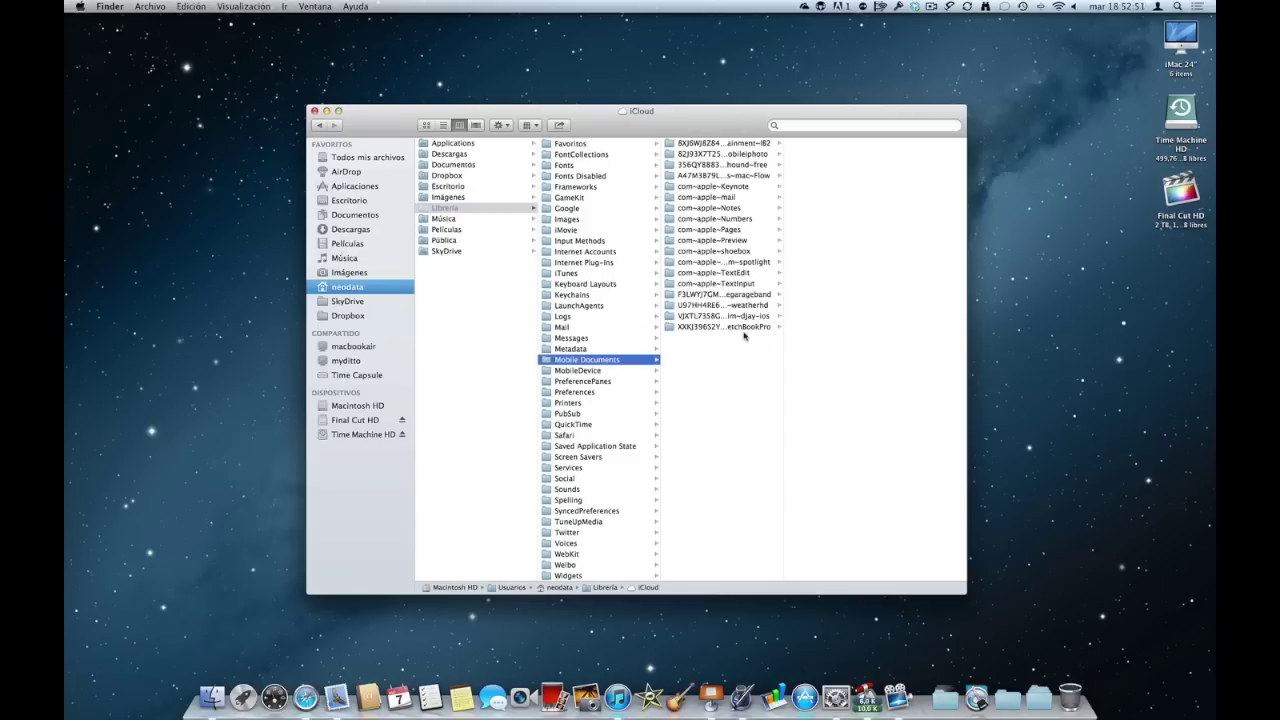
# Step: Browse com~apple~Pages to its Documents folder and preview the faq-mac document
pyautogui.click(725, 231)
pyautogui.click(815, 145)
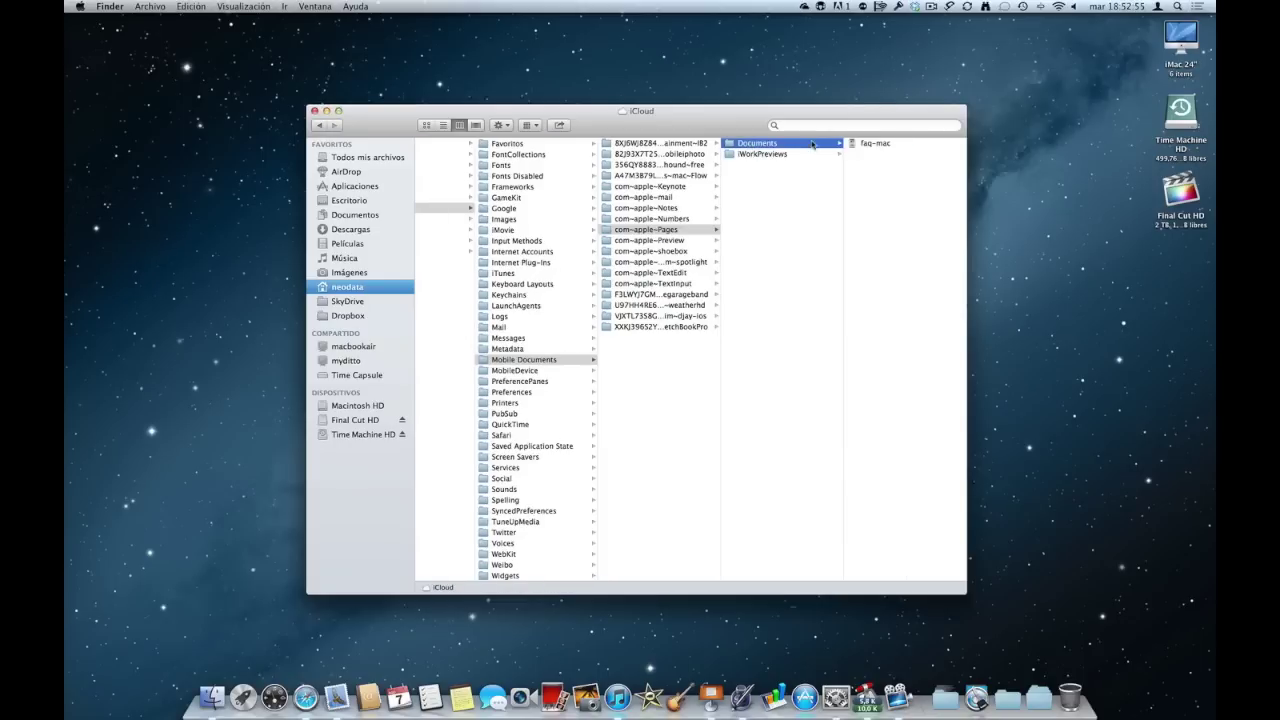
pyautogui.click(873, 146)
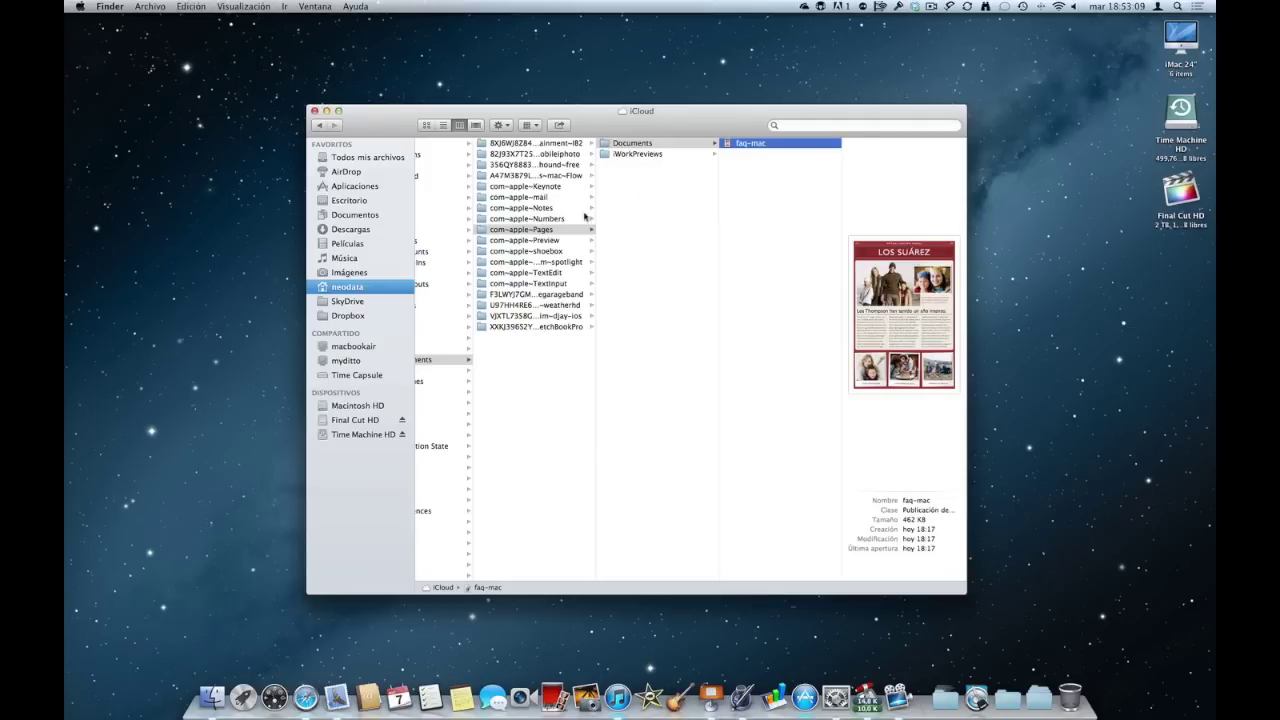
# Step: Look into the com~apple~Numbers and com~apple~Preview folders, and display the iWorkPreviews folder inside com~apple~Pages
pyautogui.click(521, 217)
pyautogui.click(524, 241)
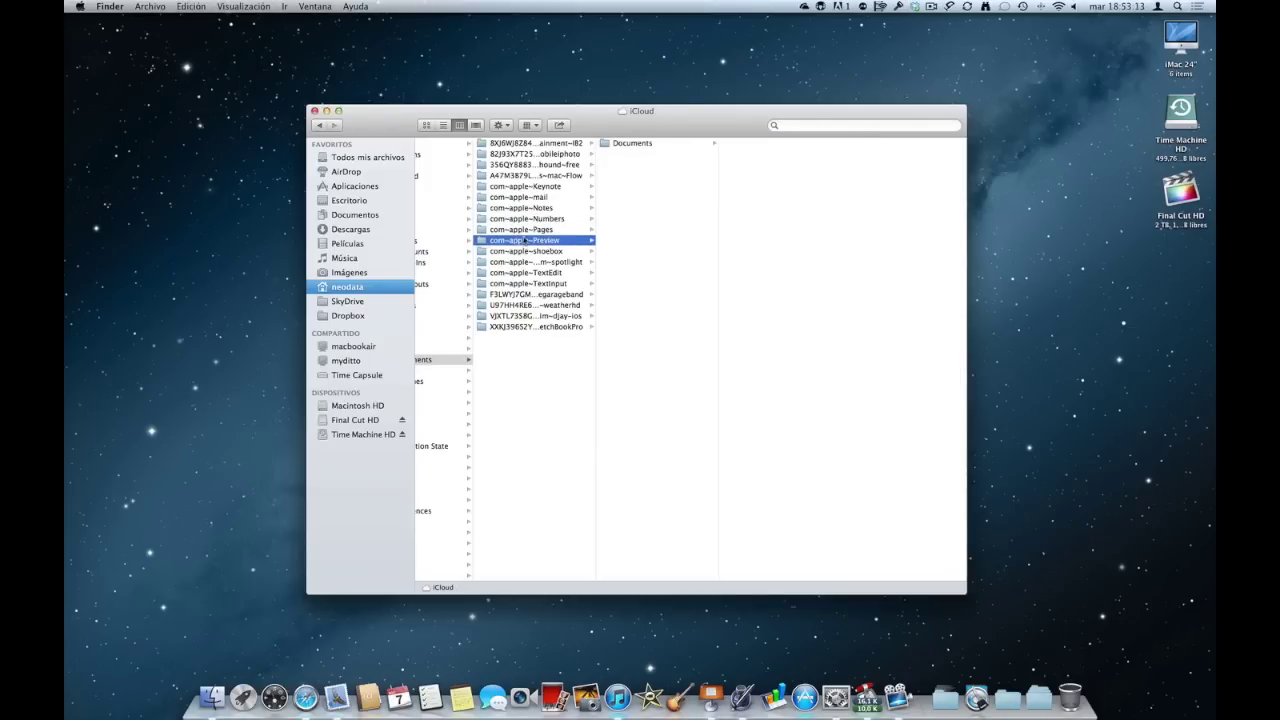
pyautogui.click(524, 230)
pyautogui.click(640, 153)
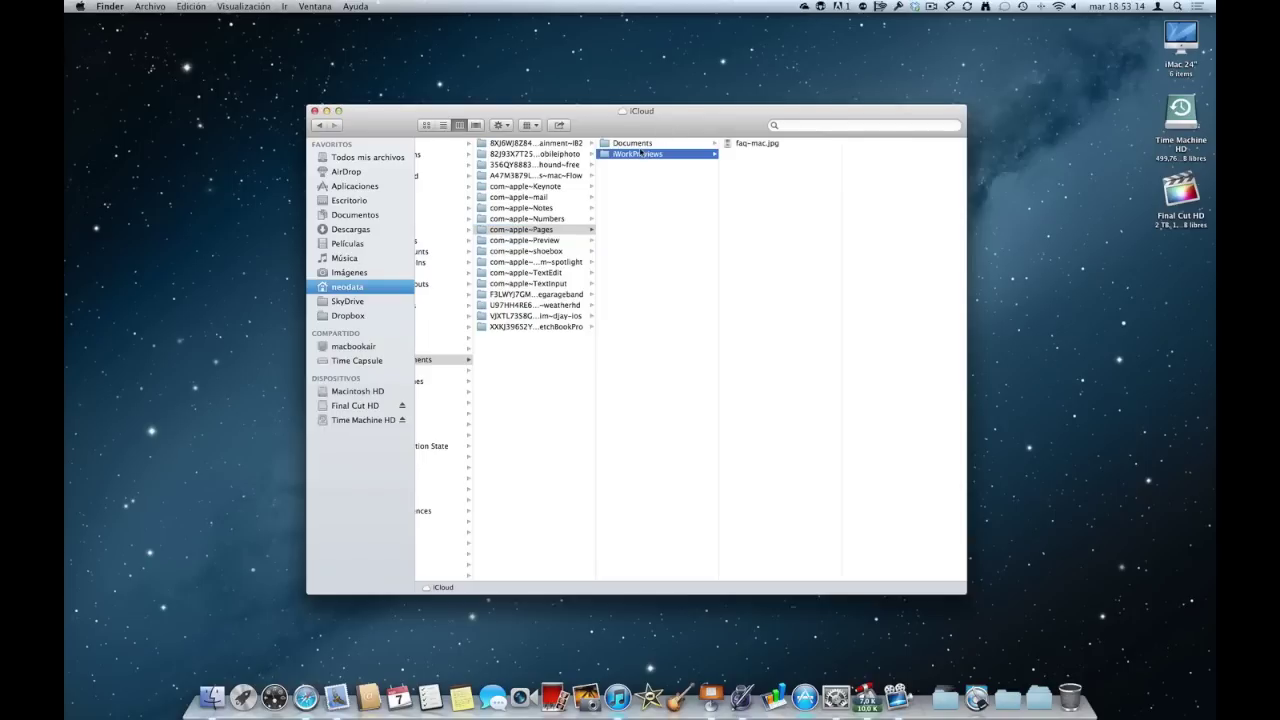